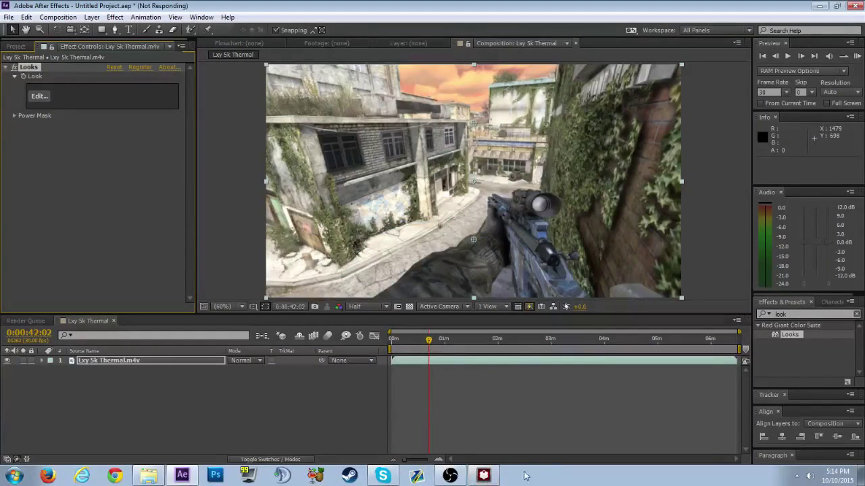
Switch to the Magic Bullet Looks window
{"action": "left_click", "coordinate": [450, 477]}
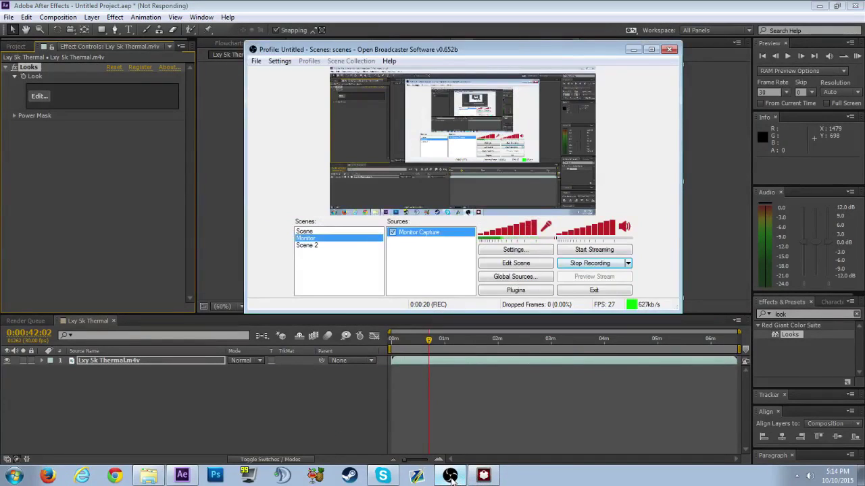
{"action": "left_click", "coordinate": [450, 477]}
{"action": "left_click", "coordinate": [479, 478]}
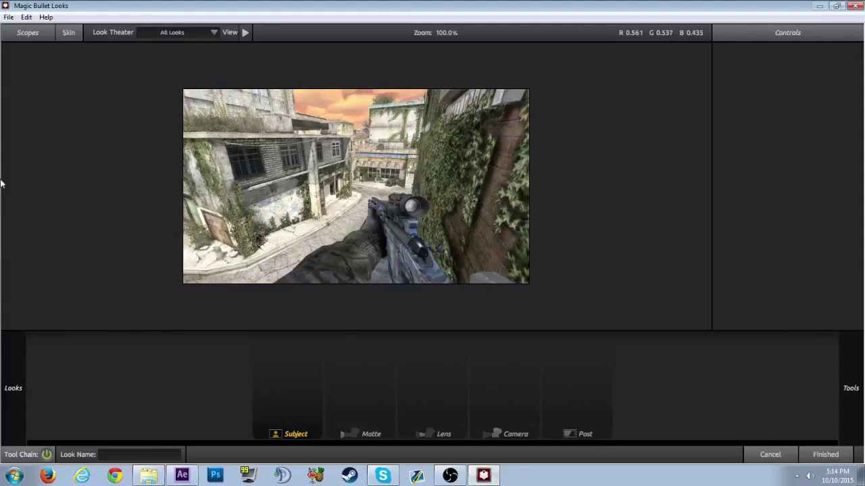
Browse the preset look collections, including Custom, DanishRoyals and 600 Subs ClonehhEdits, and collapse them again
{"action": "mouse_move", "coordinate": [2, 183]}
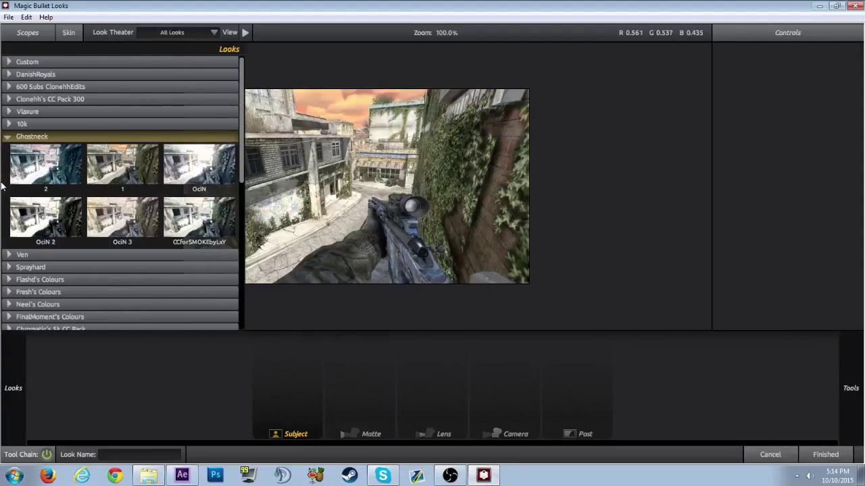
{"action": "left_click", "coordinate": [9, 137]}
{"action": "left_click", "coordinate": [8, 62]}
{"action": "left_click", "coordinate": [8, 62]}
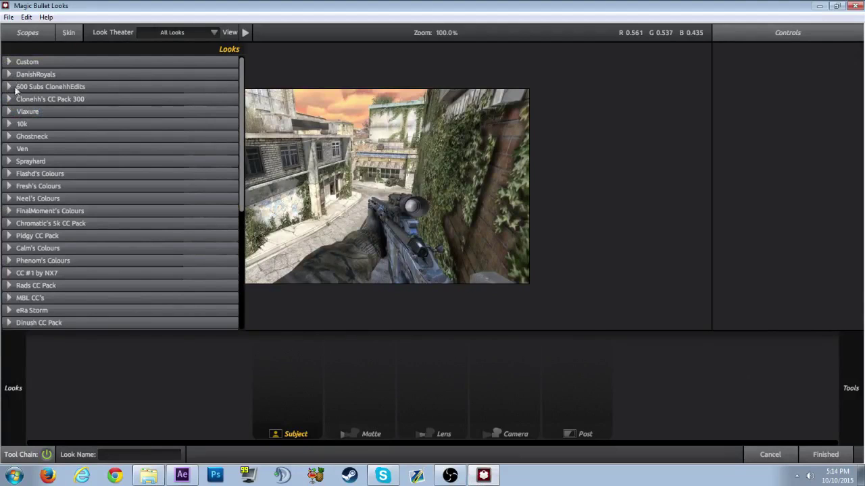
{"action": "left_click", "coordinate": [10, 74]}
{"action": "left_click", "coordinate": [9, 74]}
{"action": "left_click", "coordinate": [8, 87]}
{"action": "left_click", "coordinate": [8, 88]}
{"action": "left_click", "coordinate": [9, 88]}
{"action": "left_click", "coordinate": [9, 88]}
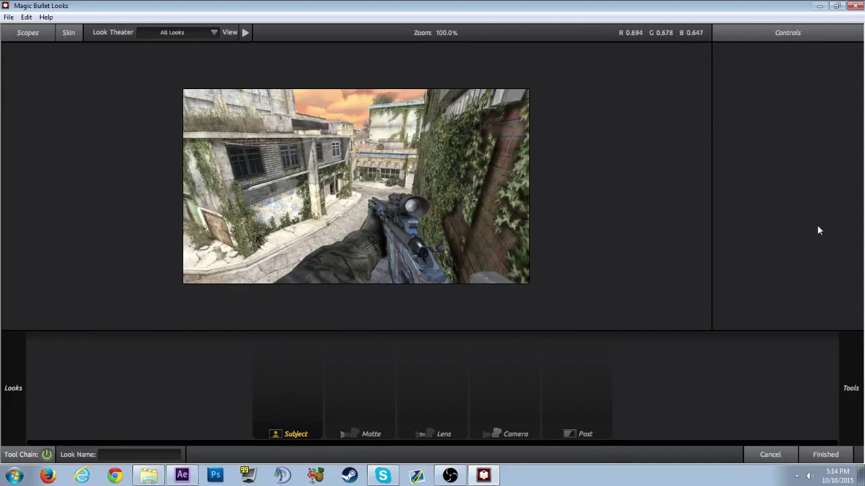
{"action": "mouse_move", "coordinate": [863, 412]}
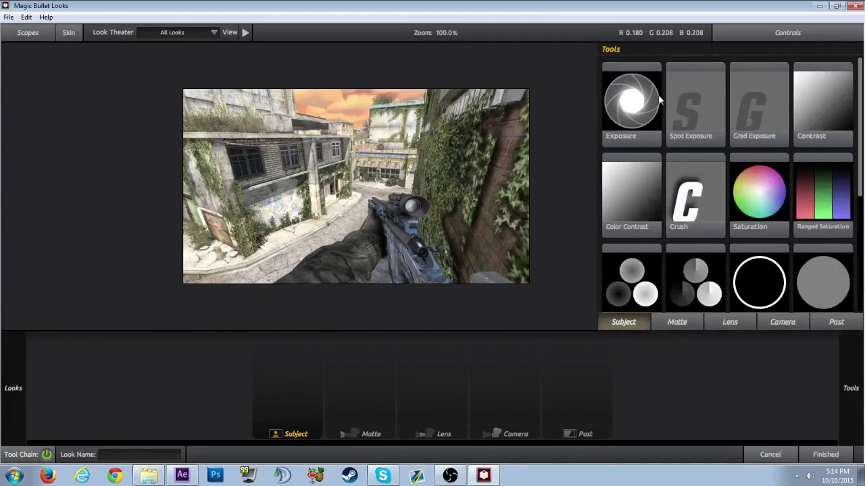
{"action": "scroll", "coordinate": [384, 167], "scroll_direction": "up", "scroll_amount": 1}
{"action": "scroll", "coordinate": [401, 182], "scroll_direction": "down", "scroll_amount": 1}
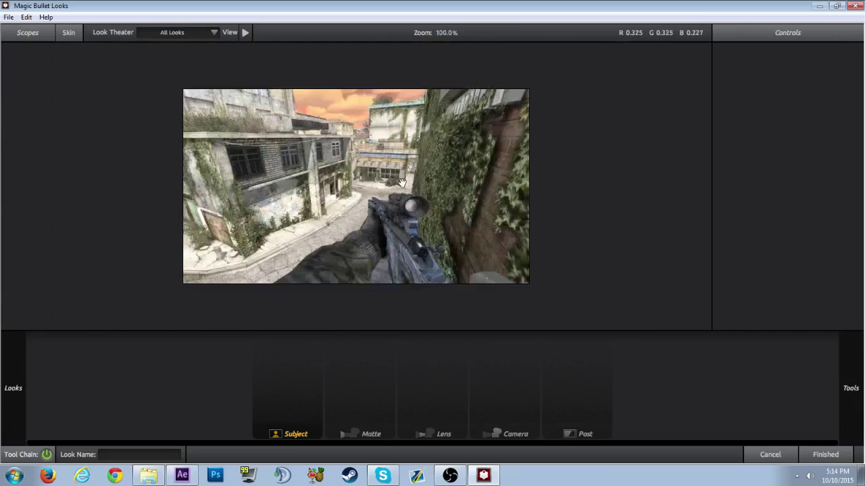
{"action": "scroll", "coordinate": [402, 182], "scroll_direction": "up", "scroll_amount": 1}
{"action": "scroll", "coordinate": [415, 211], "scroll_direction": "down", "scroll_amount": 1}
{"action": "scroll", "coordinate": [415, 211], "scroll_direction": "down", "scroll_amount": 1}
{"action": "scroll", "coordinate": [414, 215], "scroll_direction": "up", "scroll_amount": 1}
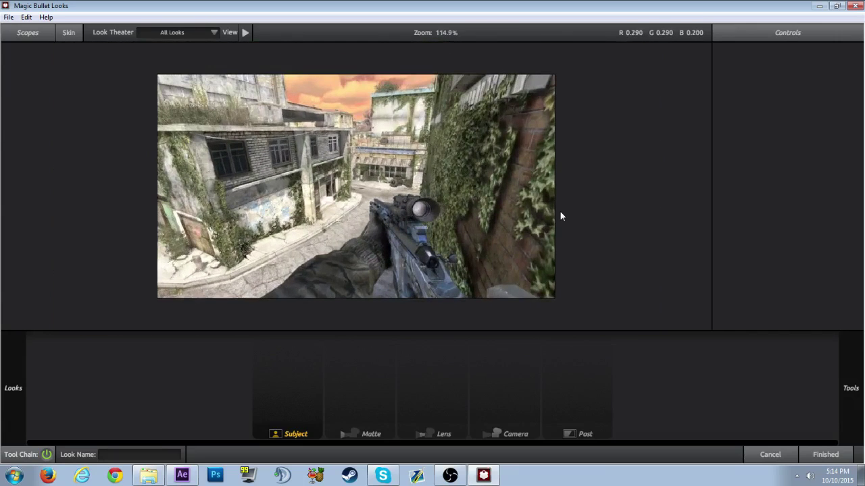
Add a Contrast tool to the Subject stage and set its contrast to +0.380
{"action": "mouse_move", "coordinate": [850, 216]}
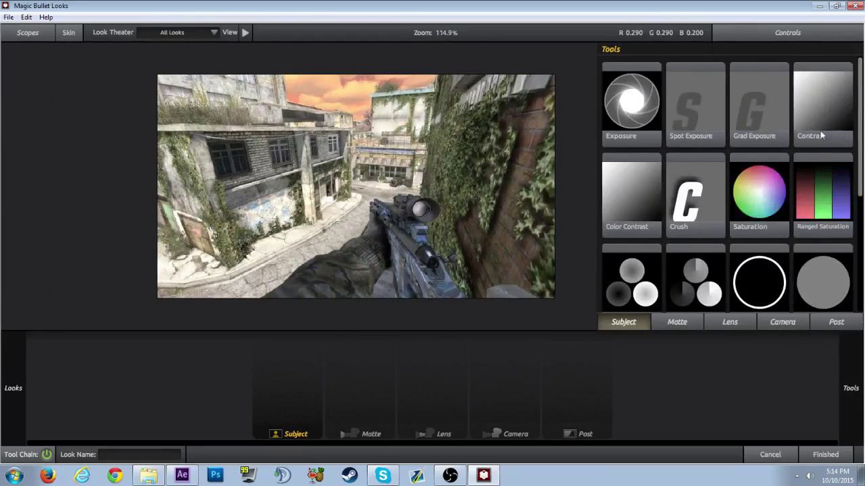
{"action": "left_click_drag", "start_coordinate": [814, 107], "coordinate": [313, 378]}
{"action": "left_click_drag", "start_coordinate": [830, 78], "coordinate": [684, 78]}
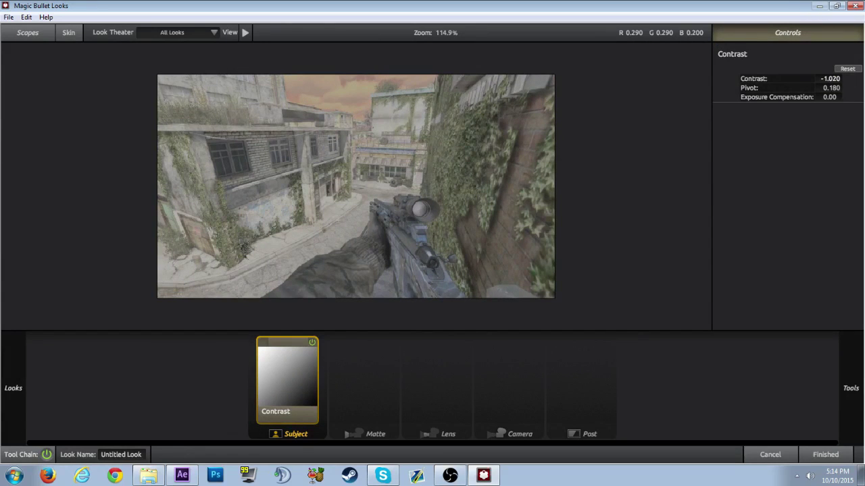
{"action": "left_click_drag", "start_coordinate": [661, 78], "coordinate": [858, 79]}
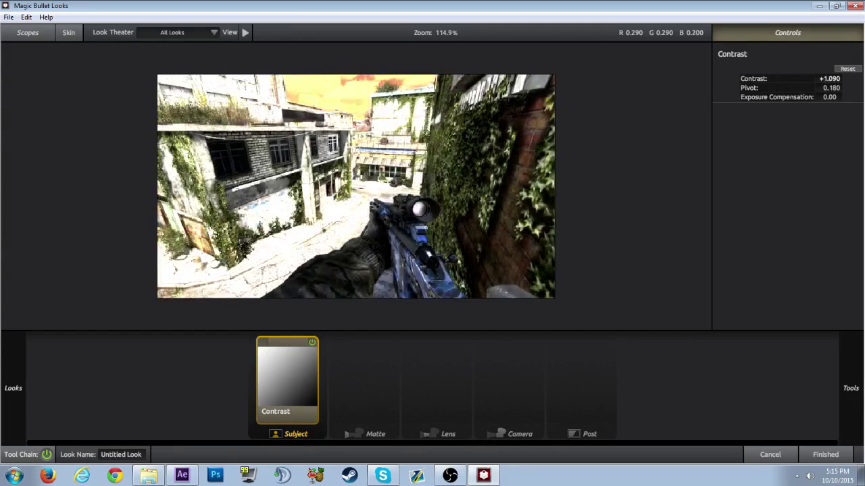
{"action": "left_click_drag", "start_coordinate": [858, 79], "coordinate": [776, 78]}
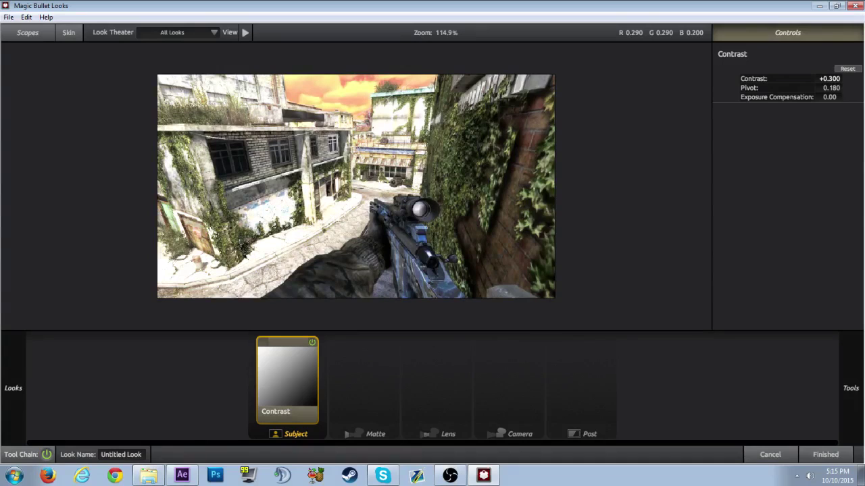
{"action": "left_click_drag", "start_coordinate": [776, 78], "coordinate": [784, 78]}
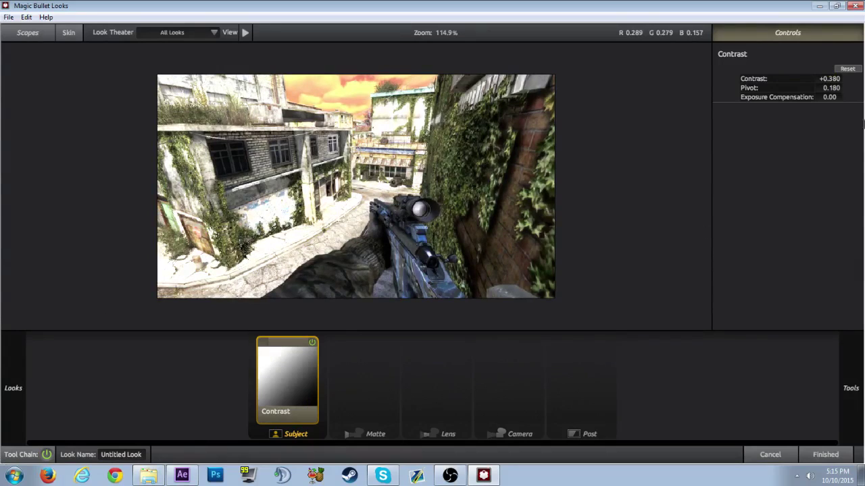
Add a Saturation tool to the Subject stage, set its saturation to 40%, and compare the image with the tool off and on
{"action": "mouse_move", "coordinate": [852, 196]}
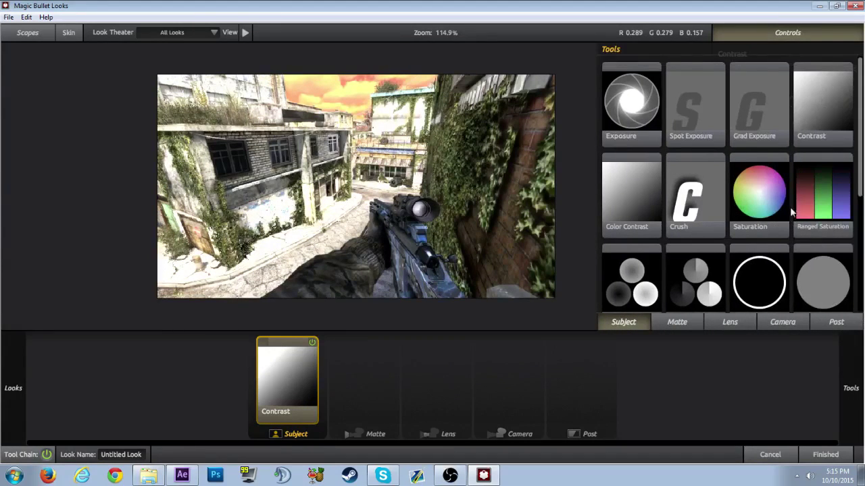
{"action": "left_click_drag", "start_coordinate": [779, 187], "coordinate": [312, 386]}
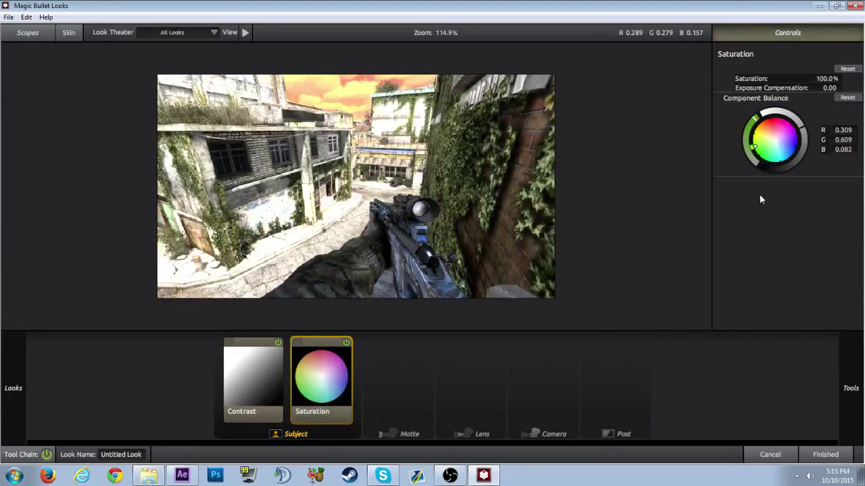
{"action": "left_click", "coordinate": [826, 80]}
{"action": "type", "text": "40"}
{"action": "key", "text": "Return"}
{"action": "left_click", "coordinate": [345, 342]}
{"action": "left_click", "coordinate": [345, 341]}
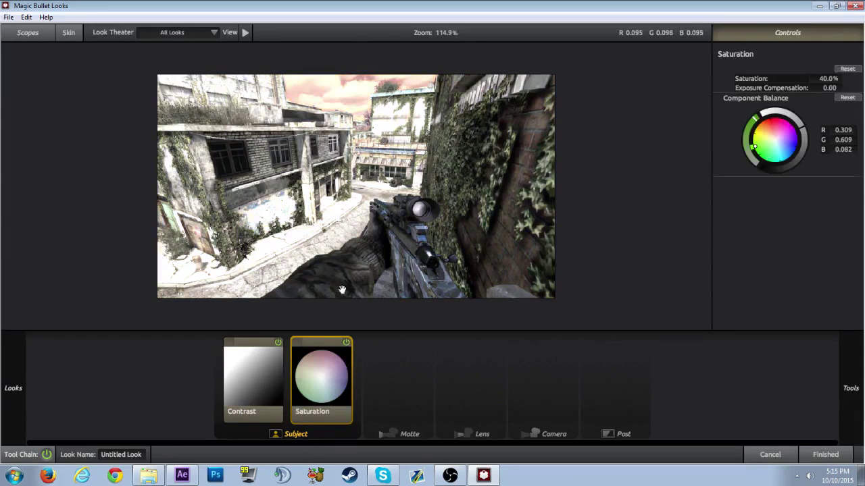
Try a saturation of 90% in the Saturation tool and set it to 50%
{"action": "left_click", "coordinate": [830, 78]}
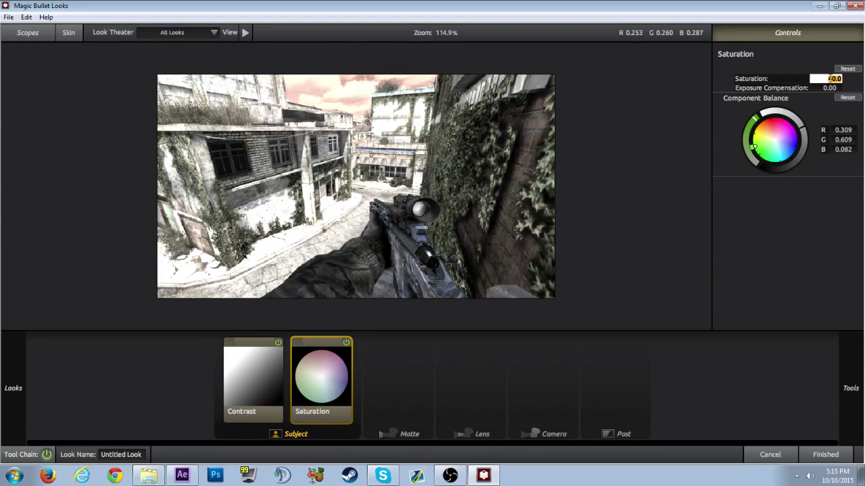
{"action": "type", "text": "90"}
{"action": "key", "text": "Return"}
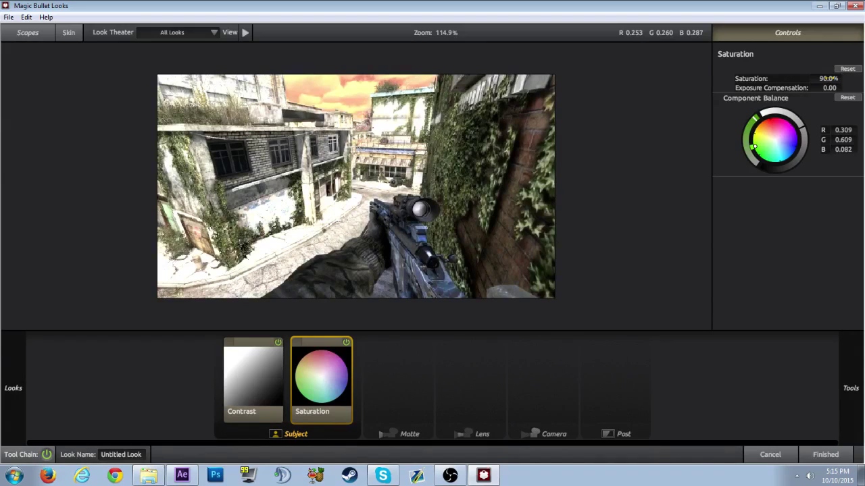
{"action": "left_click", "coordinate": [829, 78]}
{"action": "type", "text": "50"}
{"action": "key", "text": "Return"}
Add a Pop tool to the Post stage and set its pop amount to 70%
{"action": "mouse_move", "coordinate": [863, 194]}
{"action": "scroll", "coordinate": [828, 194], "scroll_direction": "down", "scroll_amount": 1}
{"action": "scroll", "coordinate": [828, 192], "scroll_direction": "down", "scroll_amount": 2}
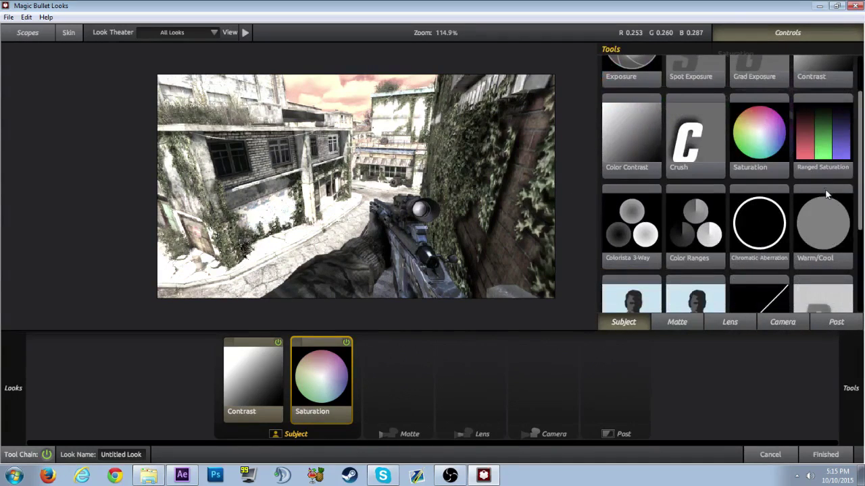
{"action": "scroll", "coordinate": [840, 191], "scroll_direction": "down", "scroll_amount": 2}
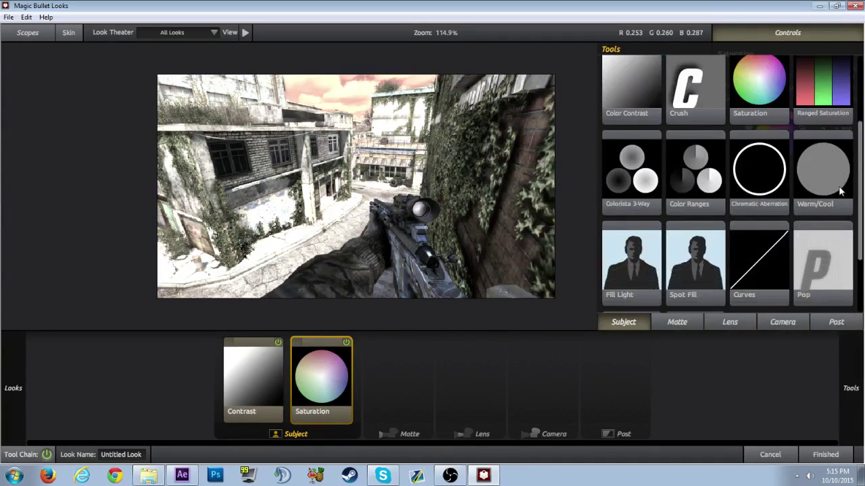
{"action": "left_click_drag", "start_coordinate": [816, 284], "coordinate": [618, 394]}
{"action": "left_click", "coordinate": [827, 80]}
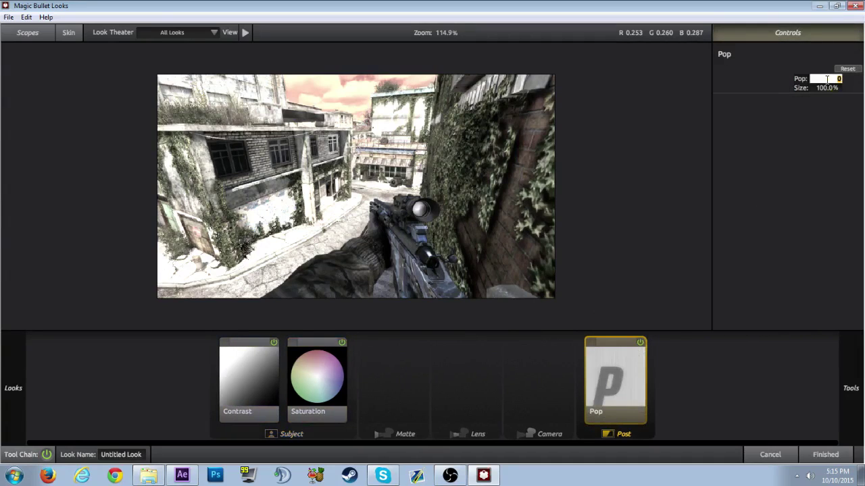
{"action": "type", "text": "70"}
{"action": "key", "text": "Return"}
Compare the image with the Contrast tool off and on, and set its contrast to +0.300
{"action": "scroll", "coordinate": [623, 168], "scroll_direction": "up", "scroll_amount": 1}
{"action": "scroll", "coordinate": [625, 168], "scroll_direction": "up", "scroll_amount": 1}
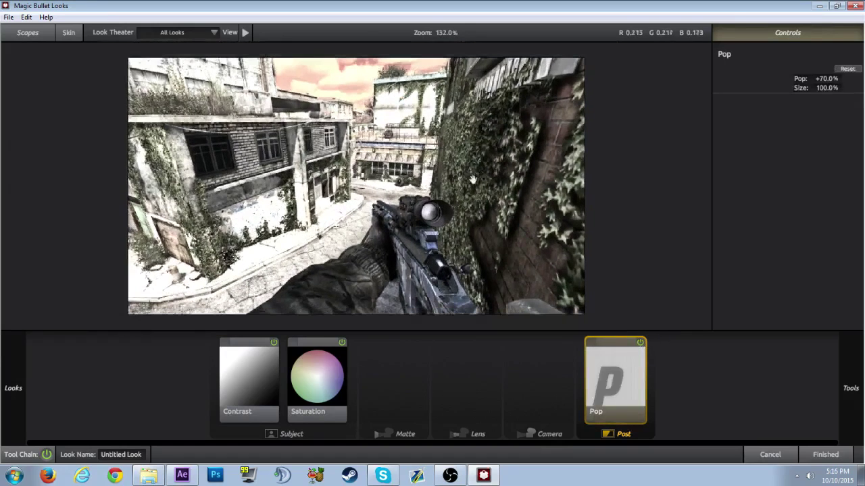
{"action": "scroll", "coordinate": [469, 182], "scroll_direction": "down", "scroll_amount": 1}
{"action": "left_click", "coordinate": [314, 370]}
{"action": "left_click", "coordinate": [263, 359]}
{"action": "left_click", "coordinate": [274, 344]}
{"action": "left_click", "coordinate": [274, 344]}
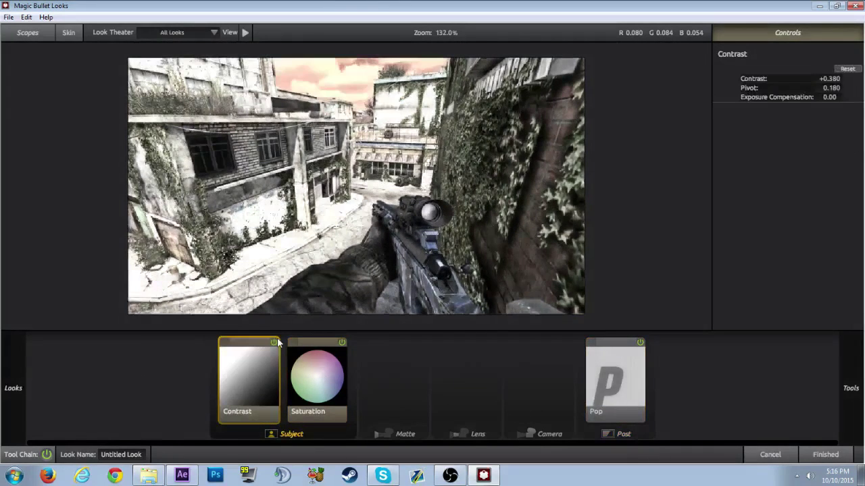
{"action": "left_click", "coordinate": [830, 78]}
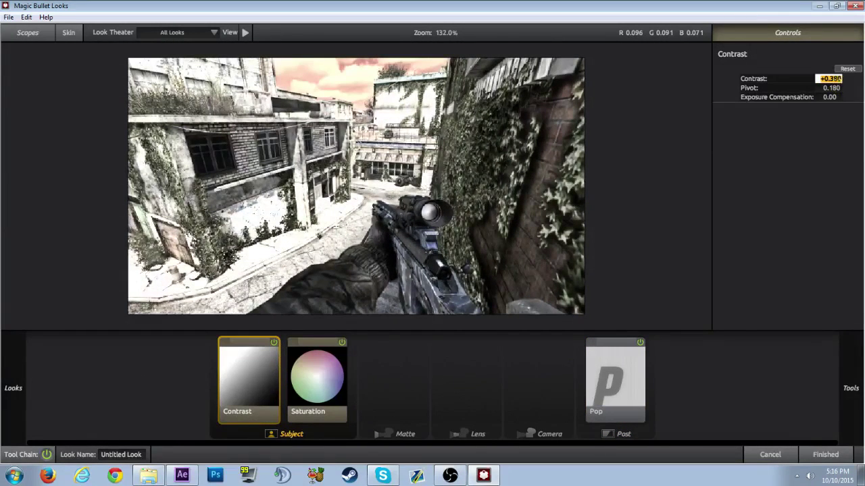
{"action": "key", "text": "BackSpace"}
{"action": "key", "text": "Return"}
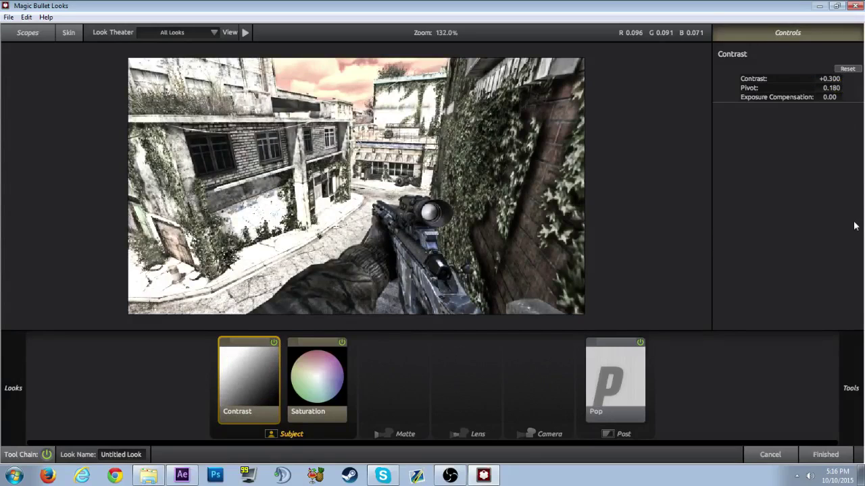
Set the saturation of the Saturation tool in the Subject stage to 60%
{"action": "left_click", "coordinate": [342, 362]}
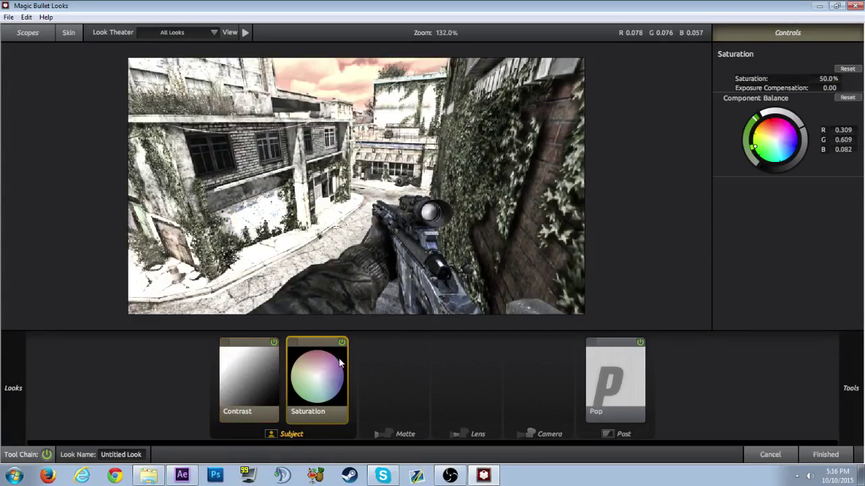
{"action": "left_click", "coordinate": [827, 79]}
{"action": "type", "text": "60"}
{"action": "key", "text": "Return"}
Add a Curves tool to the Post stage with RGB contrast +0.280, shadows -0.070, midtones +0.050 and highlights +0.160
{"action": "mouse_move", "coordinate": [858, 149]}
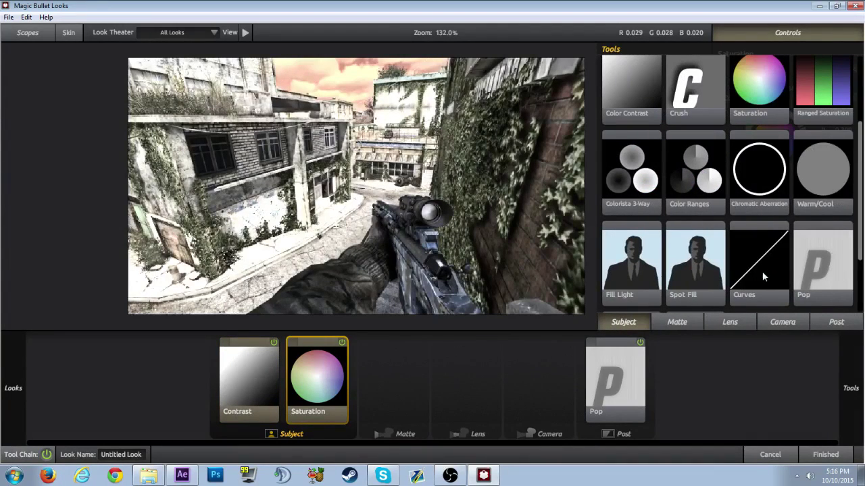
{"action": "left_click_drag", "start_coordinate": [766, 278], "coordinate": [615, 401]}
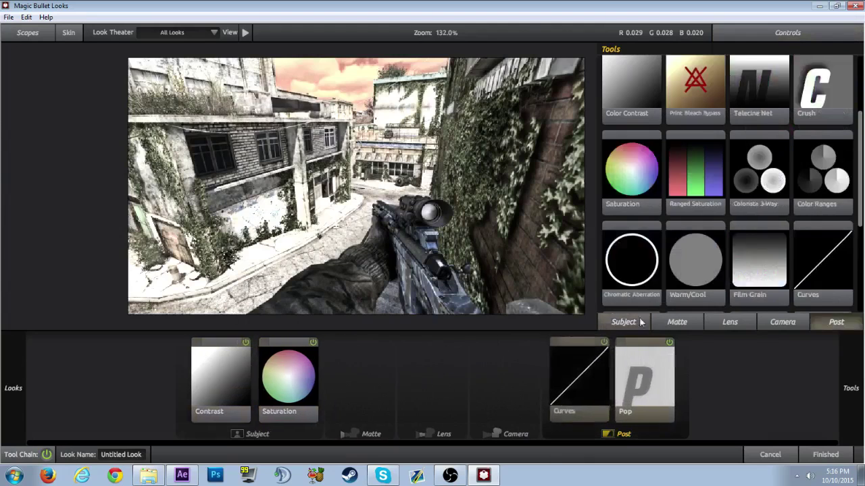
{"action": "left_click_drag", "start_coordinate": [831, 198], "coordinate": [844, 226]}
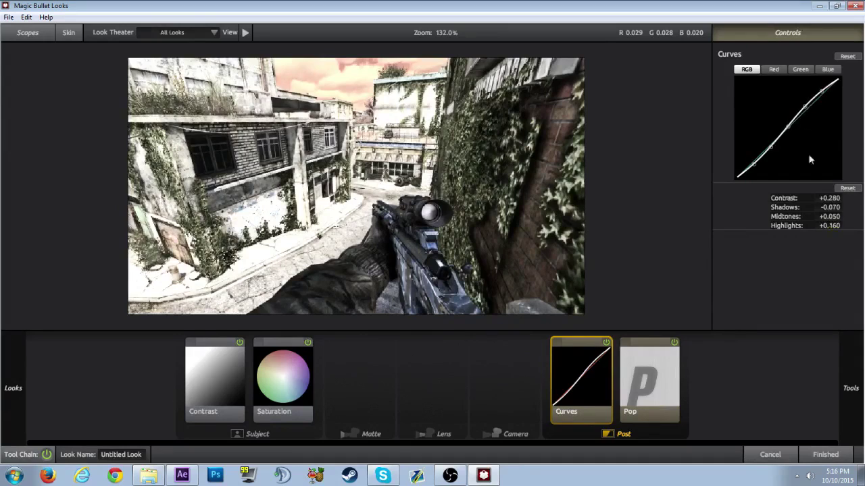
Adjust the red curve, set green contrast +0.170, shadows +0.020, midtones -0.040 and highlights +0.100, and set blue contrast to -0.020
{"action": "left_click", "coordinate": [770, 71]}
{"action": "left_click_drag", "start_coordinate": [826, 197], "coordinate": [835, 217]}
{"action": "left_click", "coordinate": [801, 71]}
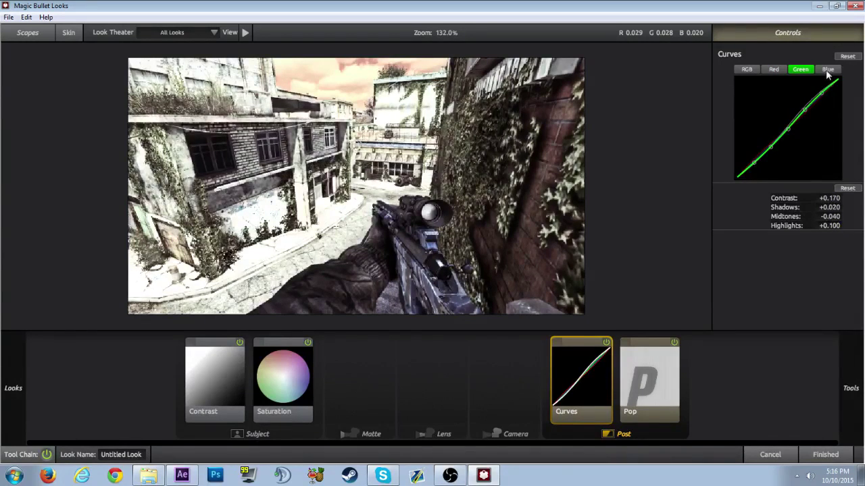
{"action": "left_click", "coordinate": [828, 70]}
{"action": "left_click_drag", "start_coordinate": [831, 198], "coordinate": [832, 198]}
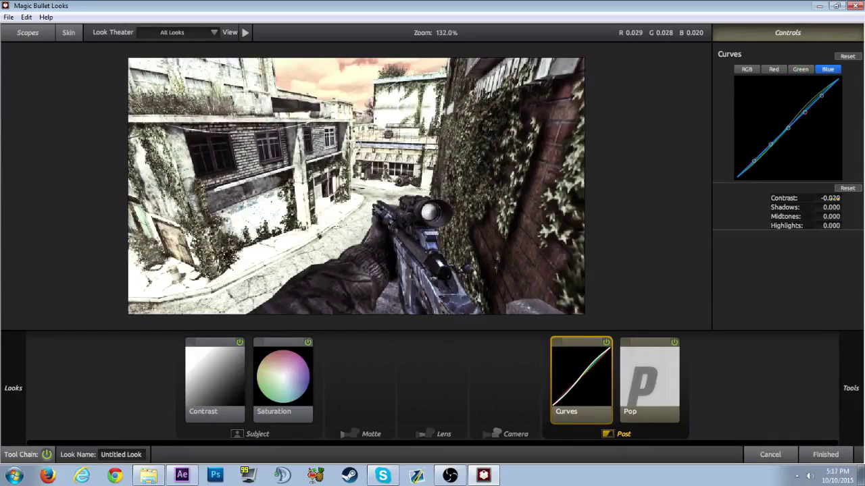
Add a Grad Exposure tool from the Matte tools to the Matte stage of the tool chain
{"action": "mouse_move", "coordinate": [864, 341]}
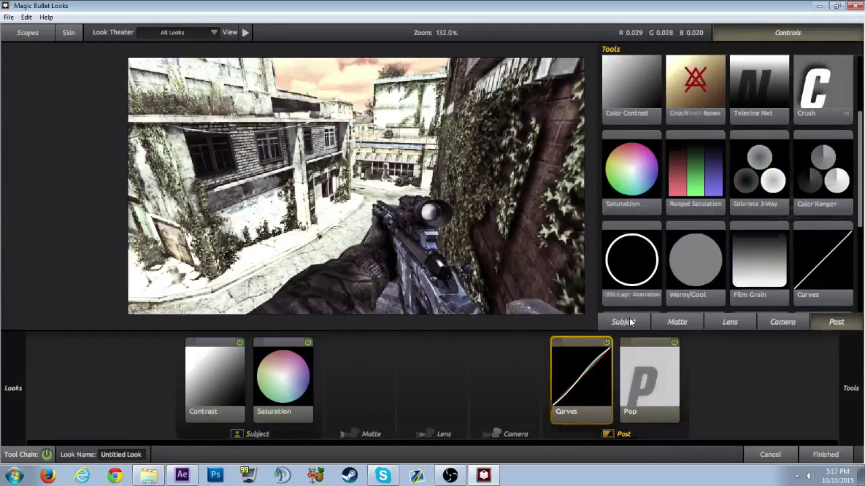
{"action": "left_click", "coordinate": [635, 321]}
{"action": "scroll", "coordinate": [824, 245], "scroll_direction": "up", "scroll_amount": 1}
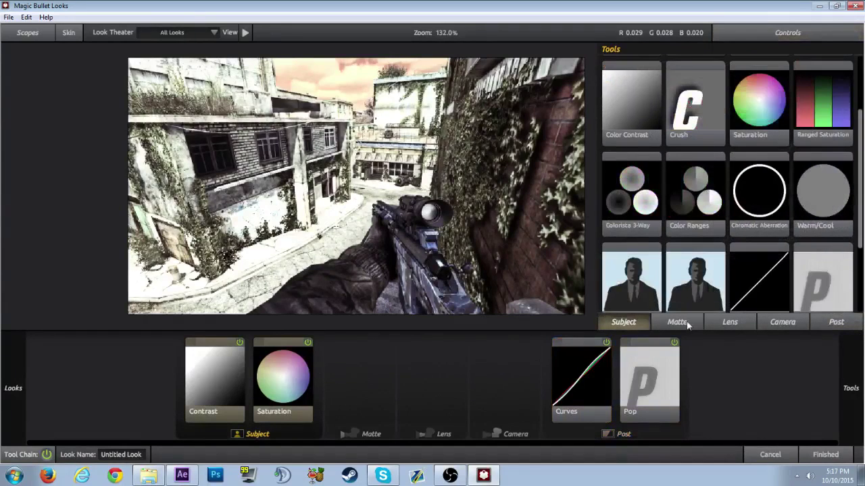
{"action": "left_click", "coordinate": [685, 325]}
{"action": "scroll", "coordinate": [759, 224], "scroll_direction": "up", "scroll_amount": 1}
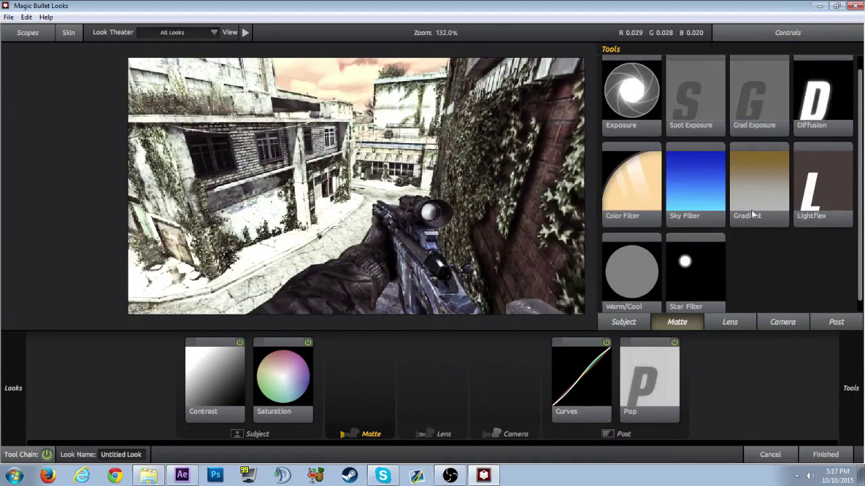
{"action": "left_click_drag", "start_coordinate": [746, 91], "coordinate": [370, 365]}
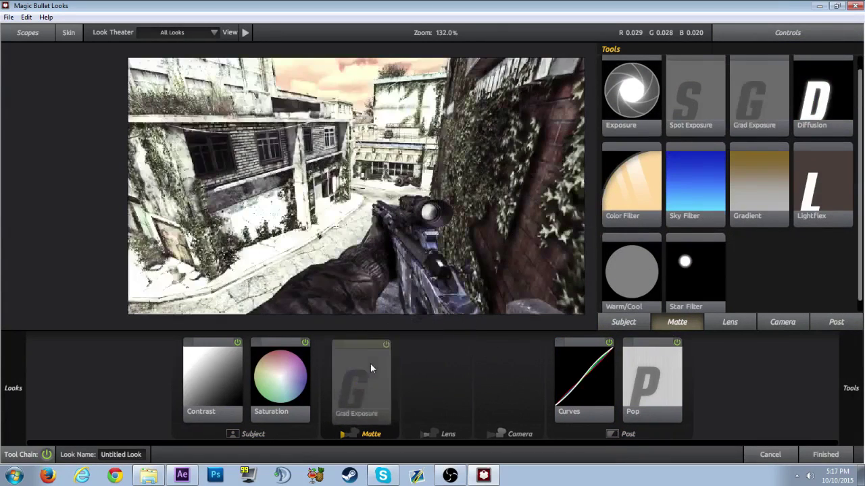
Compare the image with the Grad Exposure tool disabled and enabled, and set its stops to +0.60
{"action": "left_click", "coordinate": [385, 343]}
{"action": "left_click", "coordinate": [386, 343]}
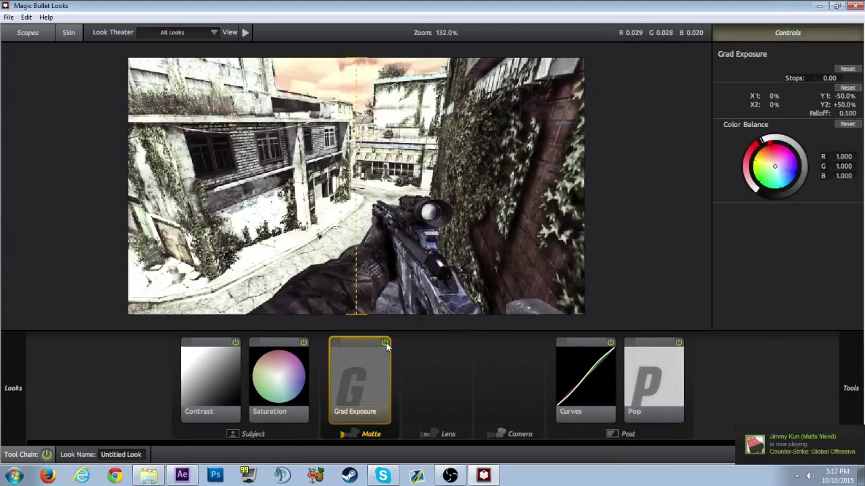
{"action": "left_click", "coordinate": [386, 343]}
{"action": "left_click", "coordinate": [385, 343]}
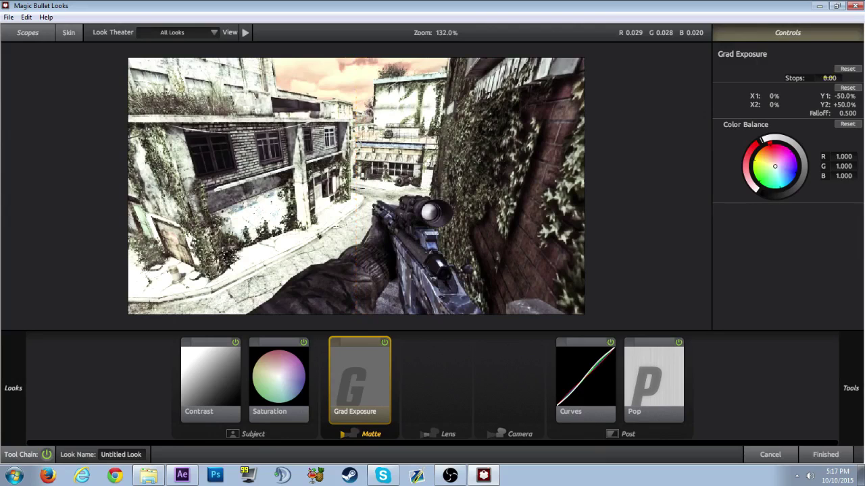
{"action": "left_click", "coordinate": [828, 78]}
{"action": "left_click_drag", "start_coordinate": [829, 79], "coordinate": [844, 79]}
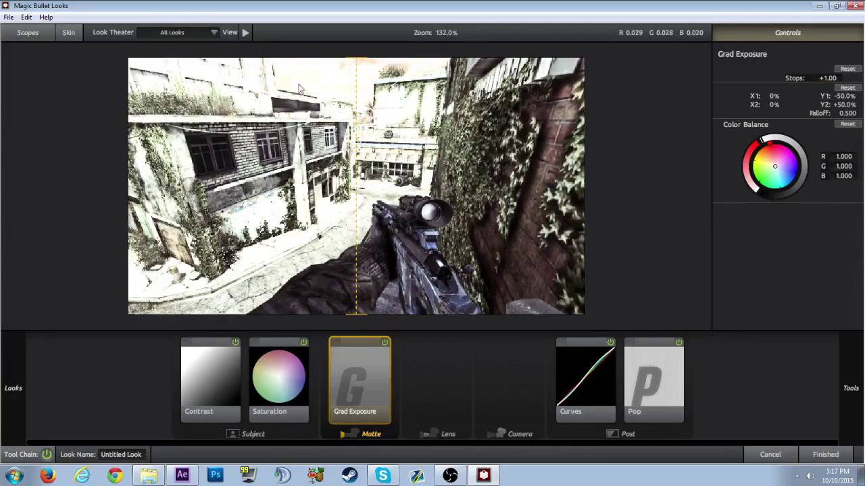
{"action": "left_click", "coordinate": [841, 78]}
{"action": "type", "text": "0.6"}
{"action": "key", "text": "Return"}
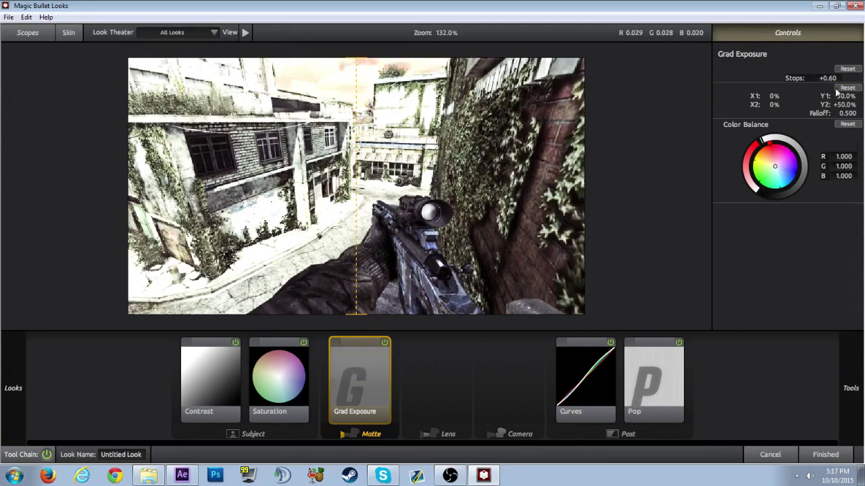
Set the Y2 position of the Grad Exposure gradient to about +22.8%
{"action": "type", "text": "53"}
{"action": "key", "text": "Return"}
{"action": "left_click_drag", "start_coordinate": [845, 105], "coordinate": [823, 105]}
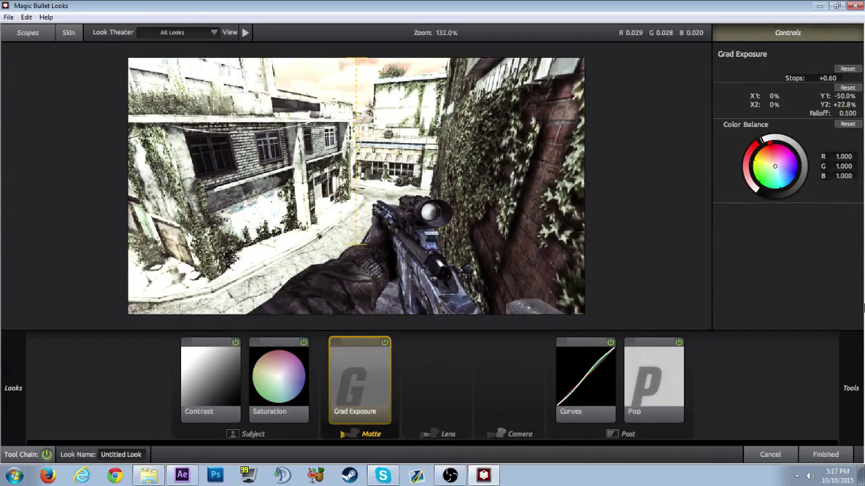
Add a Diffusion tool to the Matte stage with glow and highlights only both at 100%
{"action": "mouse_move", "coordinate": [863, 305]}
{"action": "left_click_drag", "start_coordinate": [817, 93], "coordinate": [409, 364]}
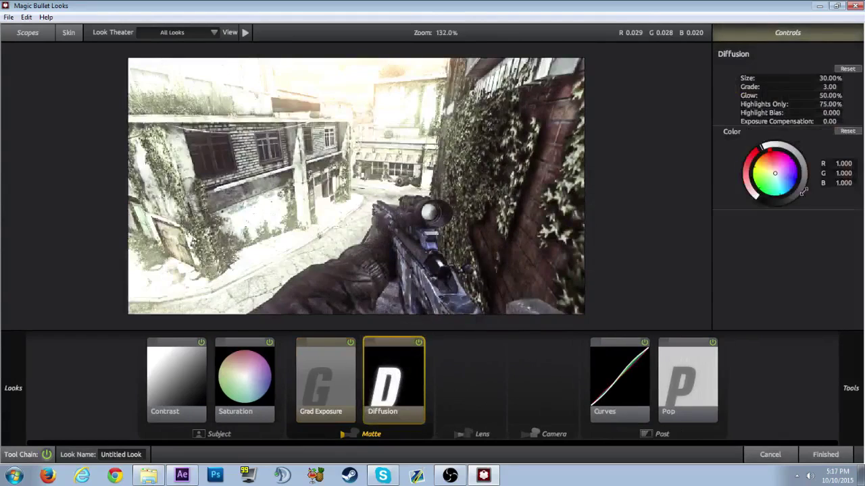
{"action": "left_click_drag", "start_coordinate": [748, 98], "coordinate": [800, 105]}
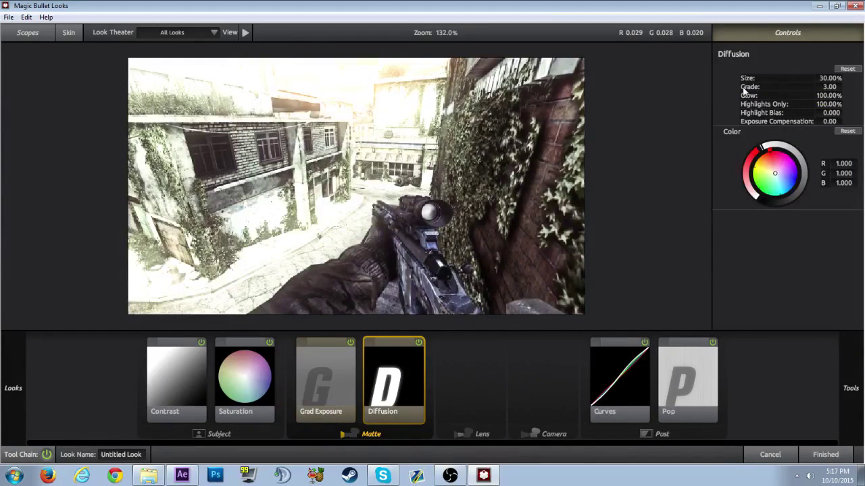
Try a Diffusion size of 60% and a grade of 4
{"action": "left_click", "coordinate": [830, 78]}
{"action": "type", "text": "60"}
{"action": "key", "text": "Return"}
{"action": "left_click", "coordinate": [829, 86]}
{"action": "key", "text": "Return"}
{"action": "left_click", "coordinate": [829, 88]}
{"action": "type", "text": "4"}
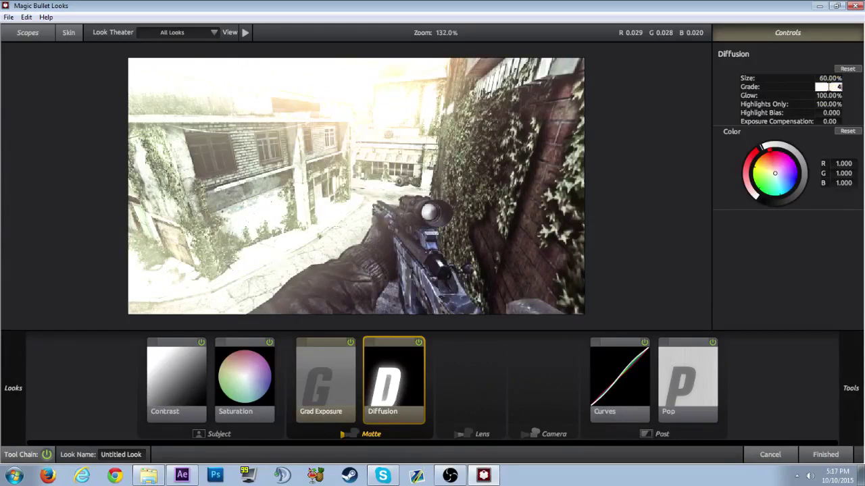
{"action": "key", "text": "Return"}
Return the Diffusion grade to 3 and its size to 30%
{"action": "left_click", "coordinate": [829, 87]}
{"action": "type", "text": "3"}
{"action": "key", "text": "Return"}
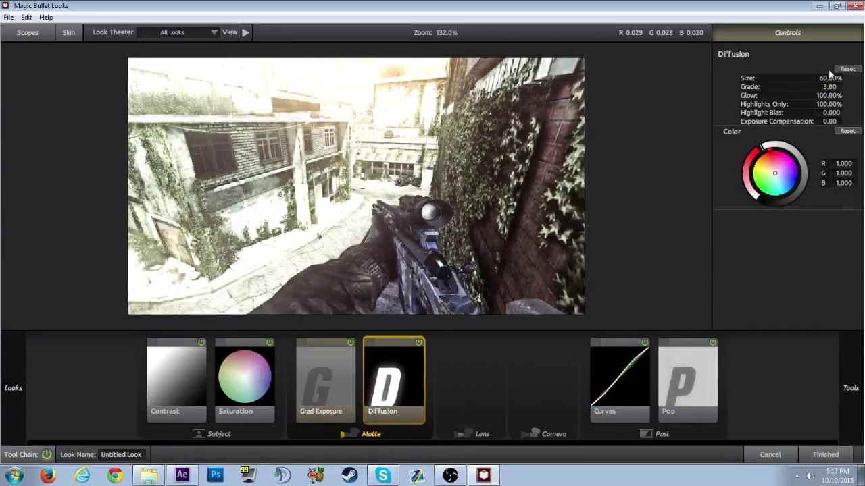
{"action": "left_click", "coordinate": [829, 77]}
{"action": "type", "text": "30"}
{"action": "key", "text": "Return"}
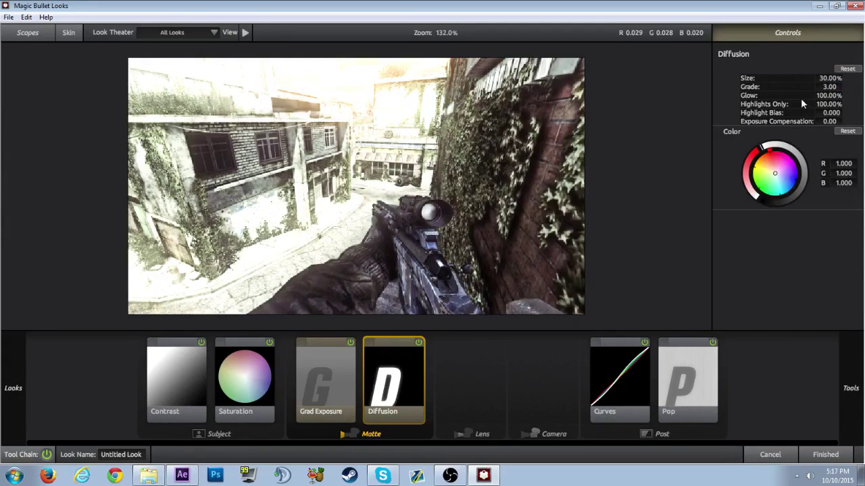
Tint the Diffusion color red at about R 0.999, G 0.204, B 0.132 and set the size to 60%
{"action": "left_click", "coordinate": [769, 154]}
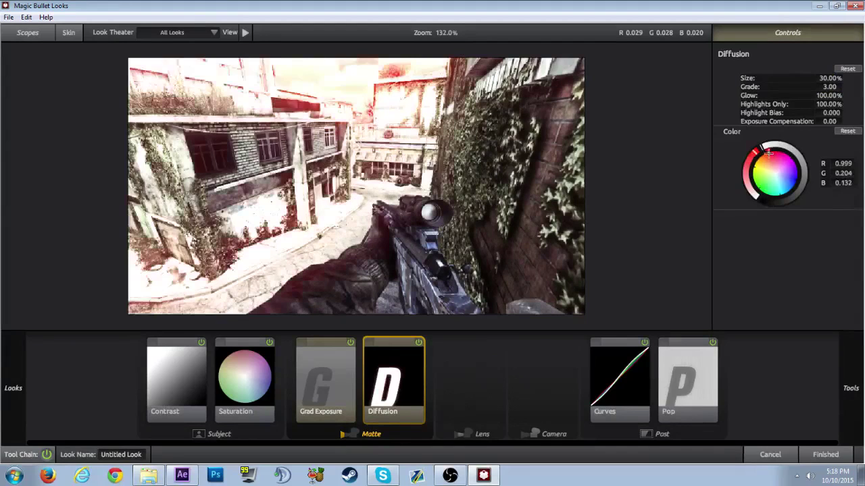
{"action": "left_click", "coordinate": [828, 78]}
{"action": "type", "text": "6"}
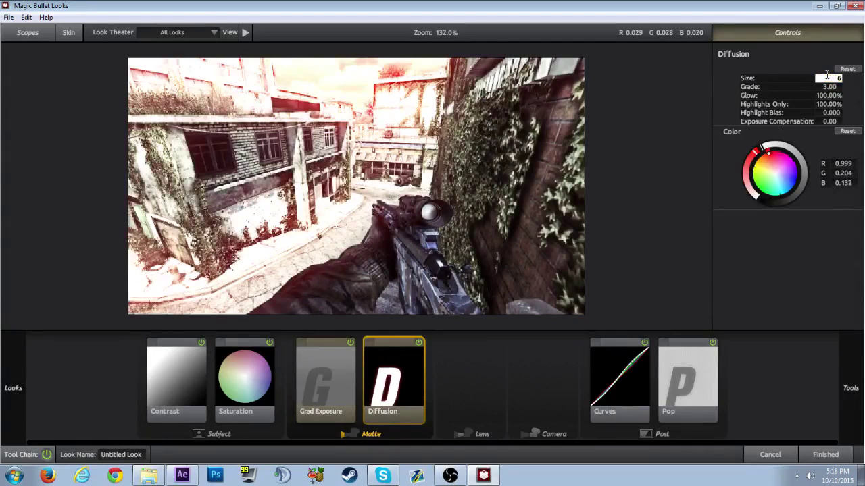
{"action": "type", "text": "0"}
{"action": "key", "text": "Return"}
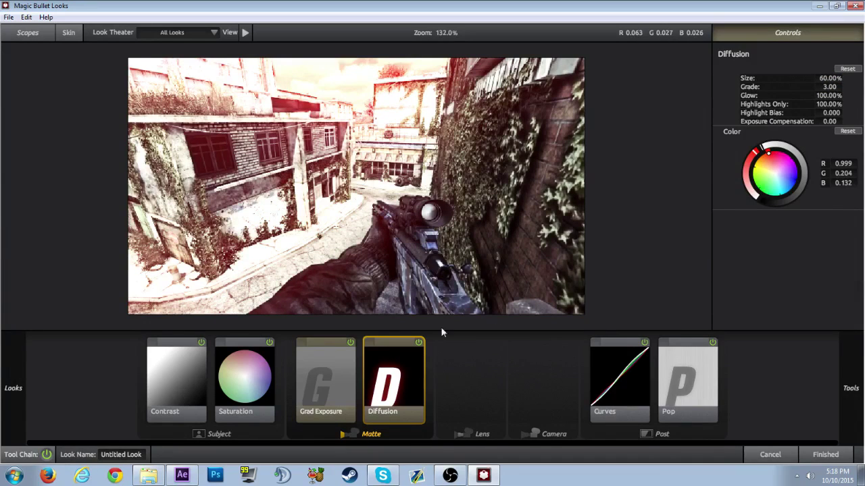
Compare the image with the Saturation tool disabled and enabled, and review the Diffusion settings
{"action": "left_click", "coordinate": [267, 343]}
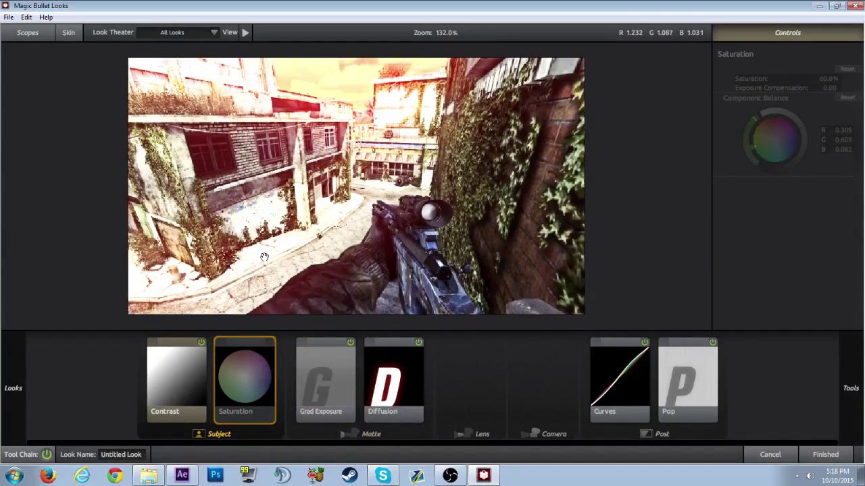
{"action": "left_click", "coordinate": [268, 343]}
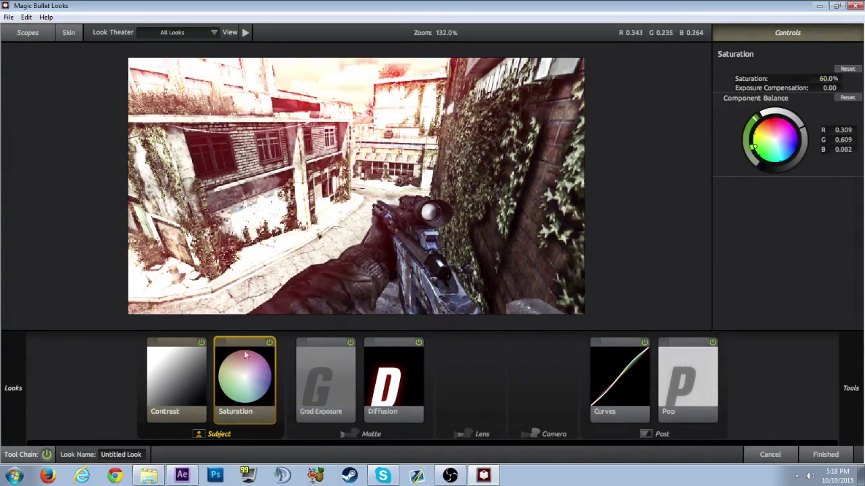
{"action": "left_click", "coordinate": [405, 385]}
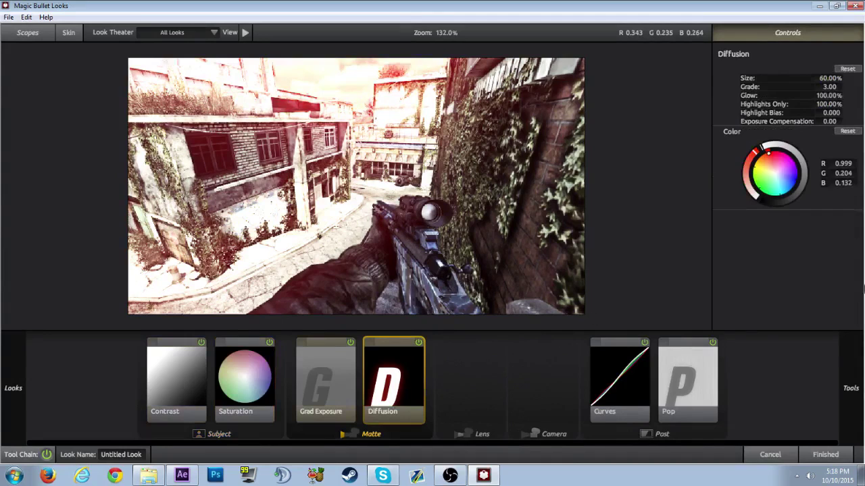
Try a saturation of 30% in the Saturation tool and return it to 60%
{"action": "left_click", "coordinate": [246, 358]}
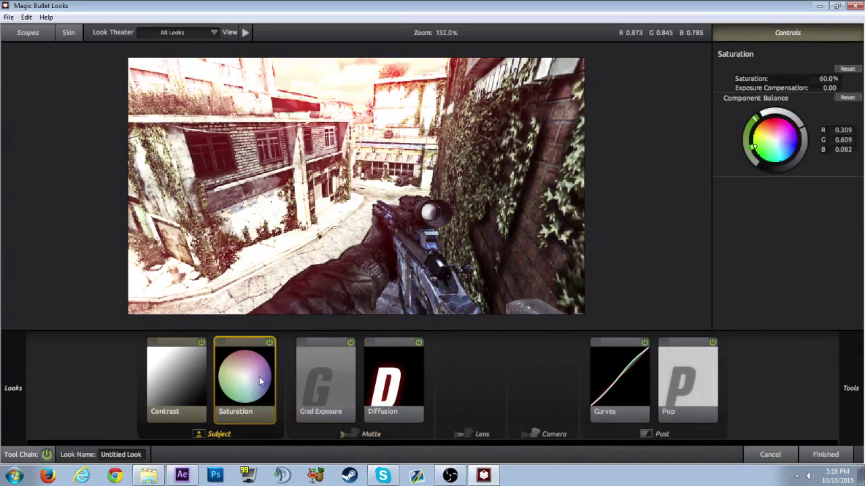
{"action": "left_click", "coordinate": [833, 79]}
{"action": "type", "text": "30.0"}
{"action": "key", "text": "Return"}
{"action": "left_click", "coordinate": [839, 78]}
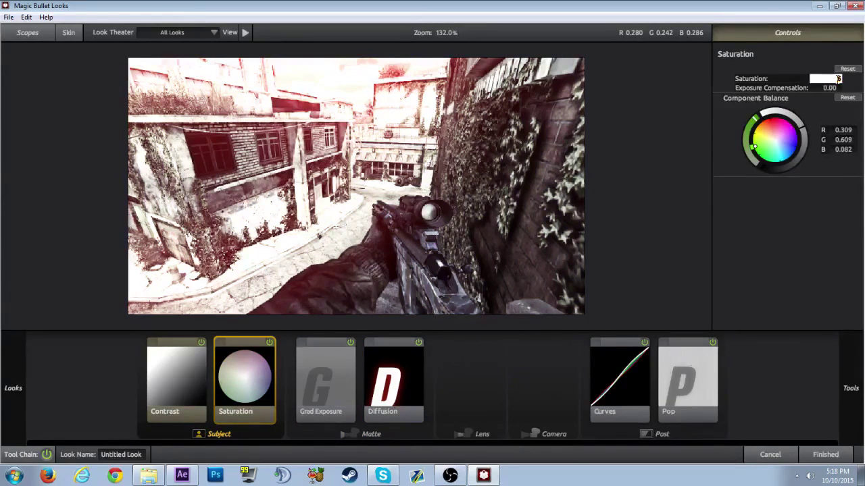
{"action": "type", "text": "60"}
{"action": "key", "text": "Return"}
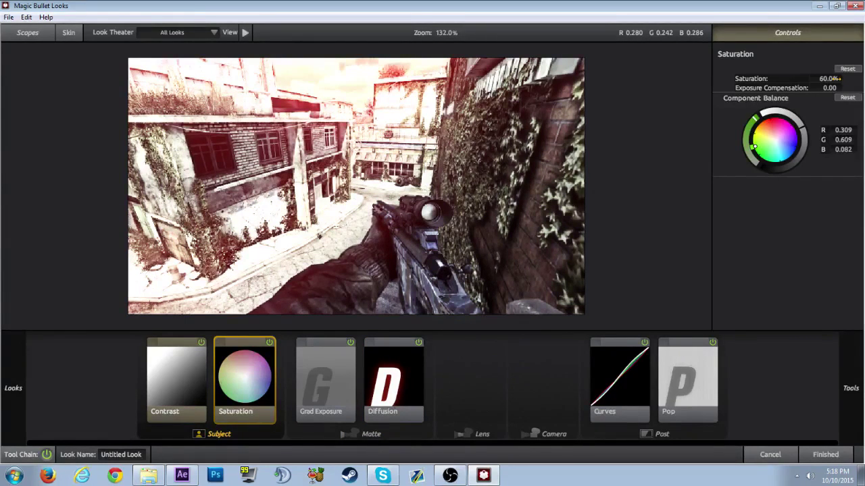
Add a Lightflex tool after Diffusion in the Matte stage and compare the image with it disabled and enabled
{"action": "mouse_move", "coordinate": [830, 128]}
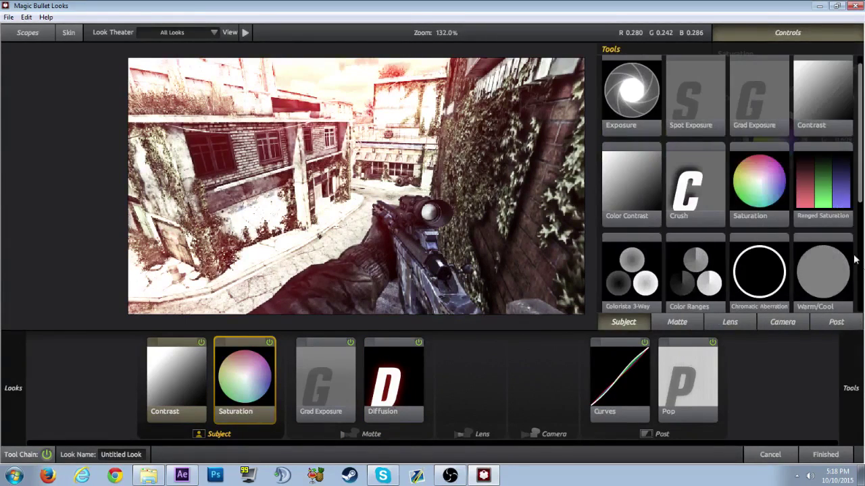
{"action": "scroll", "coordinate": [860, 213], "scroll_direction": "down", "scroll_amount": 3}
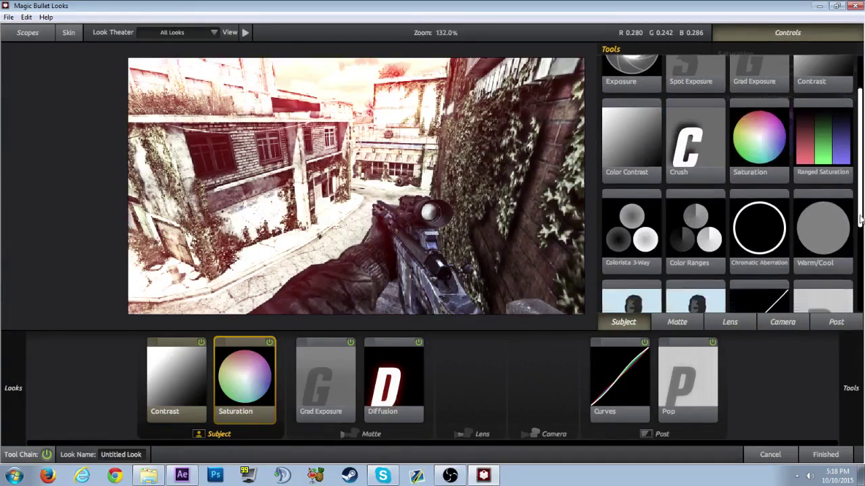
{"action": "left_click", "coordinate": [682, 323]}
{"action": "left_click_drag", "start_coordinate": [825, 202], "coordinate": [436, 394]}
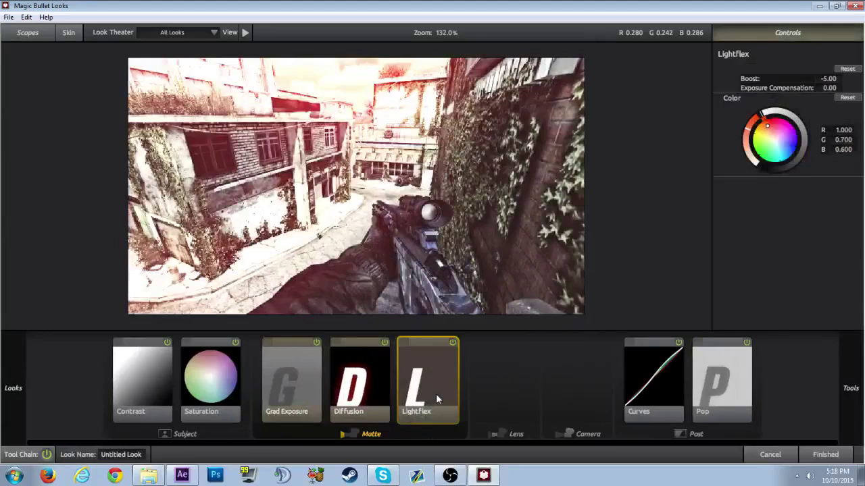
{"action": "left_click", "coordinate": [452, 342]}
{"action": "left_click", "coordinate": [452, 343]}
Try a darker Lightflex color and reset the color to its default
{"action": "left_click_drag", "start_coordinate": [766, 115], "coordinate": [763, 113]}
{"action": "left_click", "coordinate": [800, 157]}
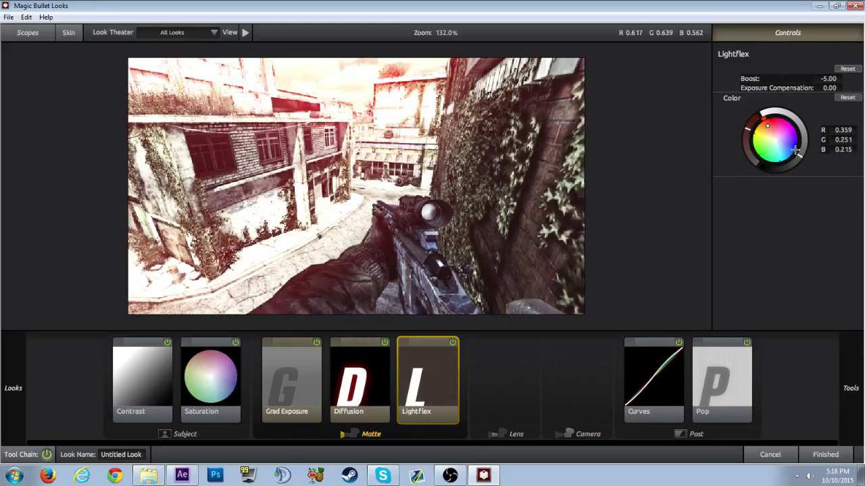
{"action": "mouse_move", "coordinate": [796, 149]}
{"action": "left_mouse_down"}
{"action": "mouse_move", "coordinate": [784, 124]}
{"action": "mouse_move", "coordinate": [799, 124]}
{"action": "left_mouse_up"}
{"action": "left_click", "coordinate": [846, 98]}
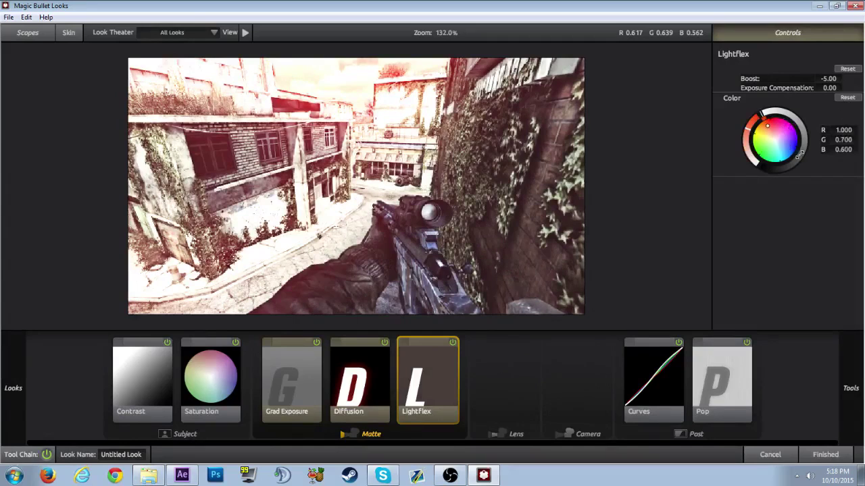
Darken the Lightflex color to slightly below R 0.329, G 0.230, B 0.197, comparing the image with the tool disabled and enabled
{"action": "left_click_drag", "start_coordinate": [795, 153], "coordinate": [798, 159]}
{"action": "left_click", "coordinate": [454, 344]}
{"action": "left_click", "coordinate": [454, 344]}
{"action": "left_click", "coordinate": [453, 344]}
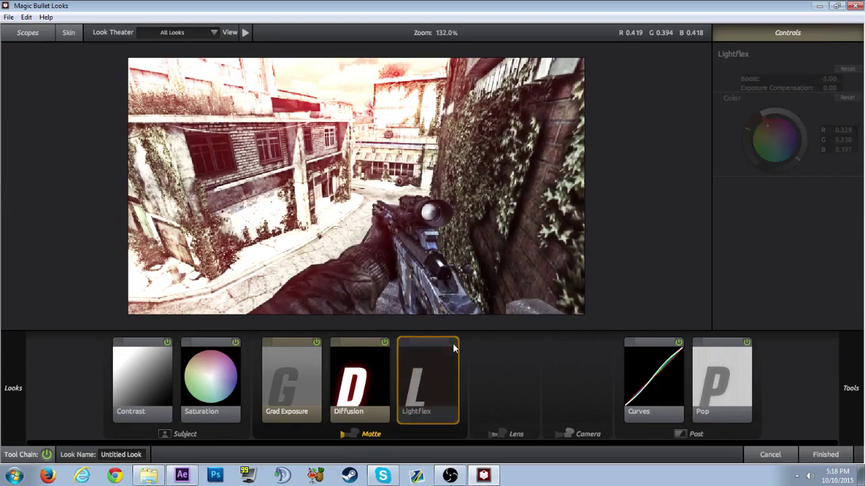
{"action": "left_click", "coordinate": [453, 345]}
{"action": "left_click", "coordinate": [453, 345]}
{"action": "left_click", "coordinate": [453, 344]}
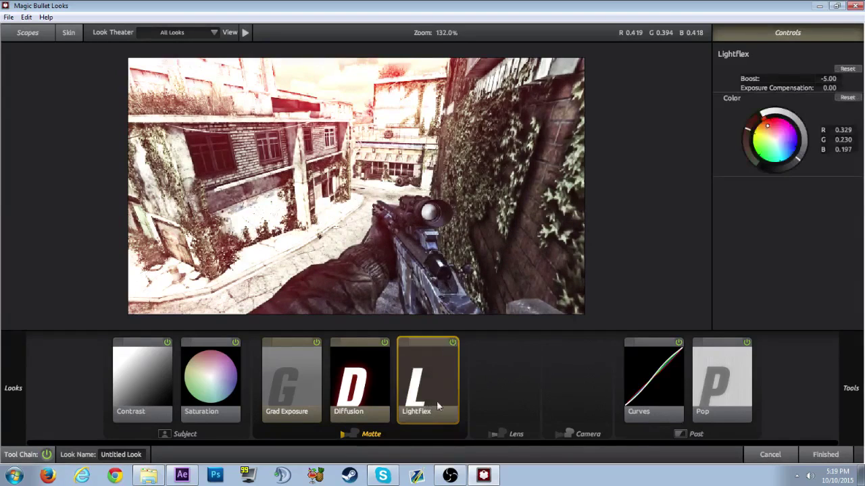
{"action": "left_click_drag", "start_coordinate": [796, 159], "coordinate": [793, 163]}
Add a Vignette tool to the Lens stage and compare the image with it disabled and enabled
{"action": "mouse_move", "coordinate": [863, 251]}
{"action": "left_click", "coordinate": [740, 324]}
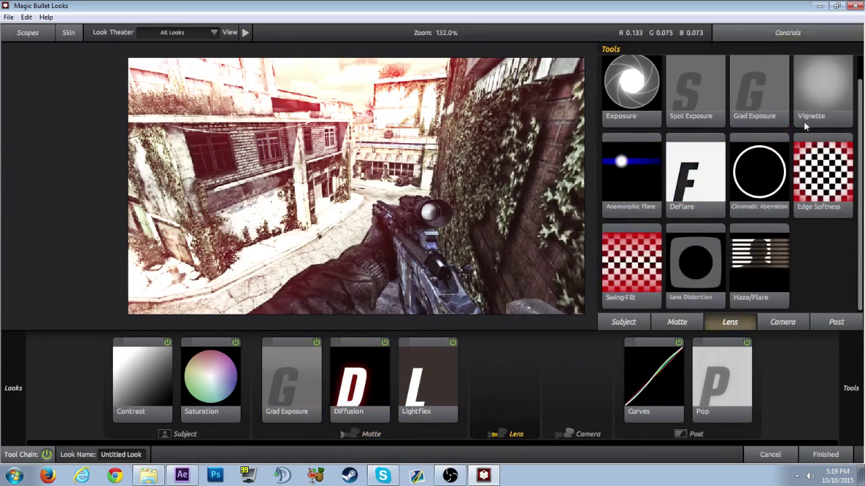
{"action": "left_click_drag", "start_coordinate": [813, 102], "coordinate": [507, 385]}
{"action": "scroll", "coordinate": [477, 149], "scroll_direction": "down", "scroll_amount": 5}
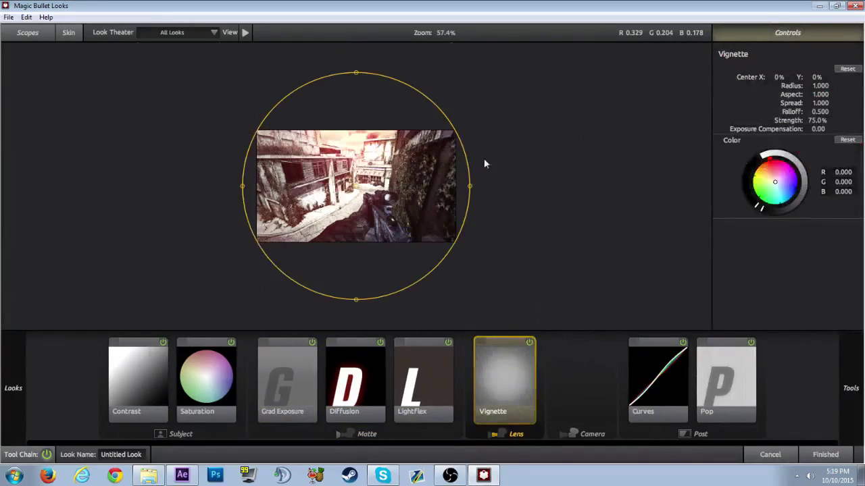
{"action": "key", "text": "ctrl+1"}
{"action": "left_click", "coordinate": [529, 343]}
{"action": "left_click", "coordinate": [529, 342]}
{"action": "left_click", "coordinate": [529, 342]}
{"action": "left_click", "coordinate": [529, 343]}
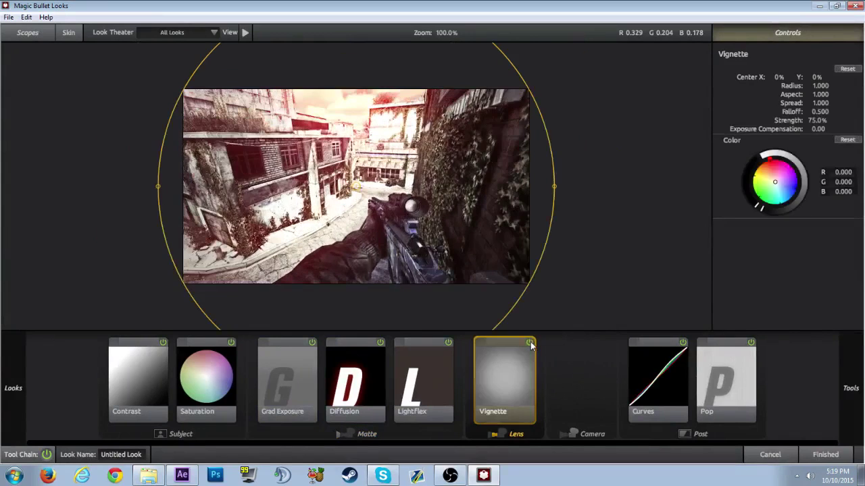
Move the vignette's center to about Y -50.2% and set its radius to about 1.484 and spread to about 0.735
{"action": "left_click_drag", "start_coordinate": [817, 77], "coordinate": [754, 77]}
{"action": "left_click_drag", "start_coordinate": [356, 99], "coordinate": [356, 87]}
{"action": "scroll", "coordinate": [387, 150], "scroll_direction": "down", "scroll_amount": 3}
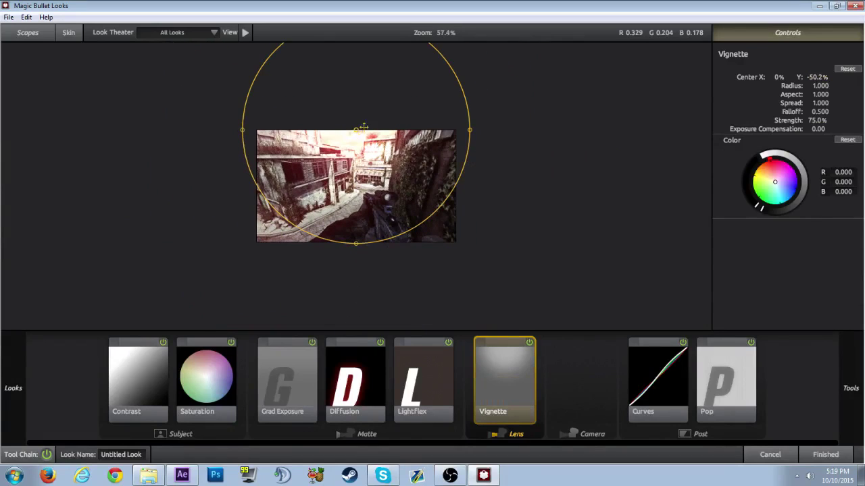
{"action": "scroll", "coordinate": [359, 128], "scroll_direction": "up", "scroll_amount": 4}
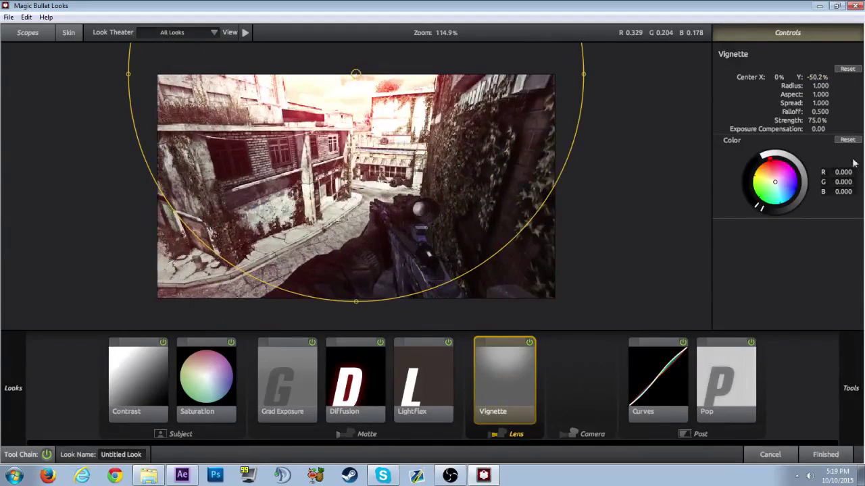
{"action": "left_click_drag", "start_coordinate": [819, 85], "coordinate": [803, 103]}
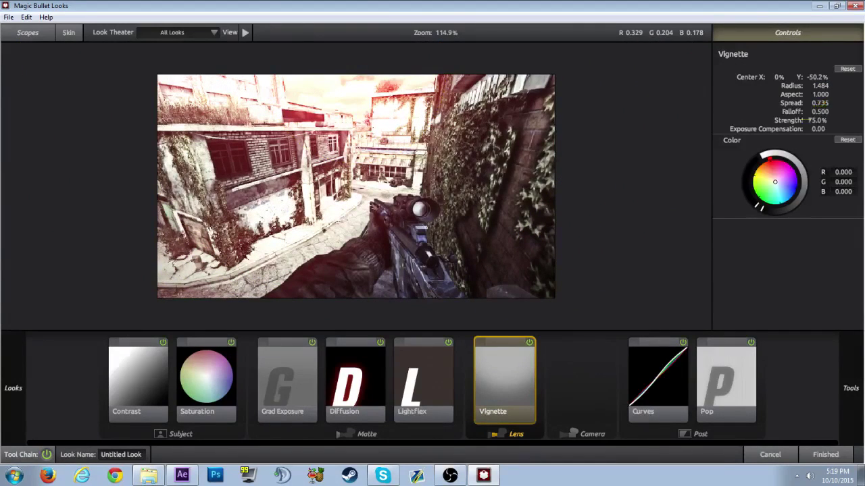
Add a Deflare tool after the Vignette in the Lens stage and reselect the Vignette tool
{"action": "mouse_move", "coordinate": [863, 277]}
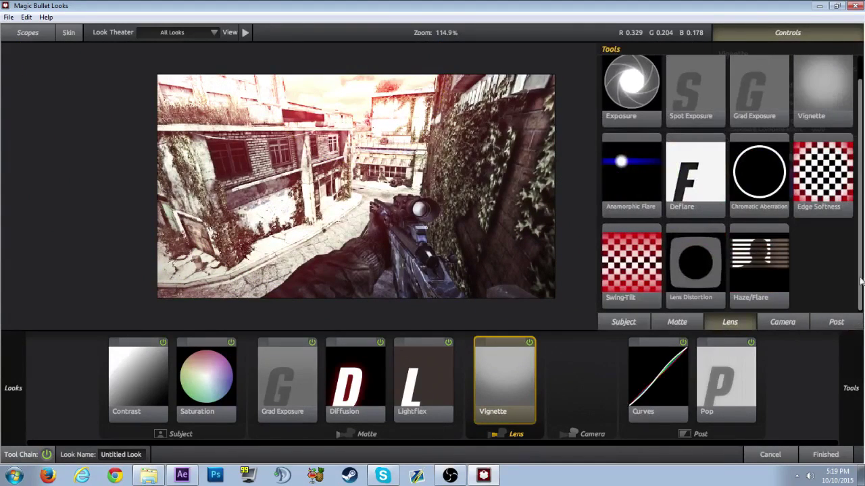
{"action": "left_click_drag", "start_coordinate": [705, 204], "coordinate": [550, 390]}
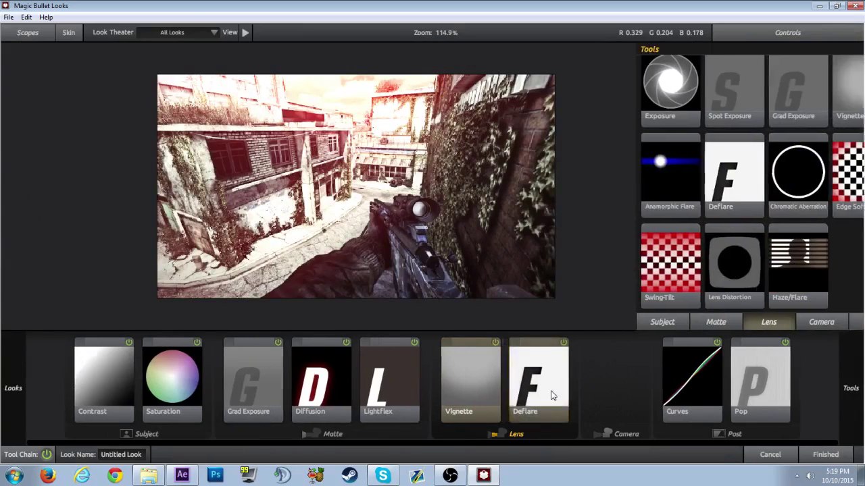
{"action": "left_click", "coordinate": [485, 381]}
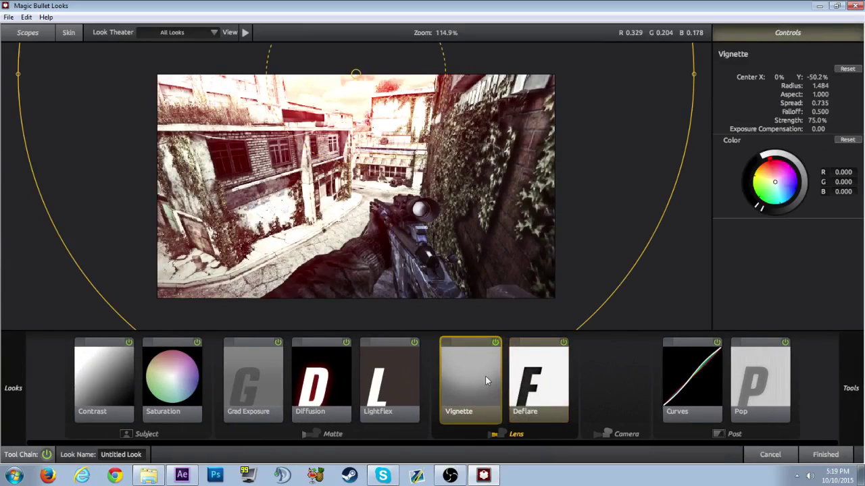
Set the Vignette strength to 50% and compare the image with the tool disabled and enabled
{"action": "left_click", "coordinate": [817, 121]}
{"action": "type", "text": "50"}
{"action": "key", "text": "Return"}
{"action": "left_click", "coordinate": [496, 342]}
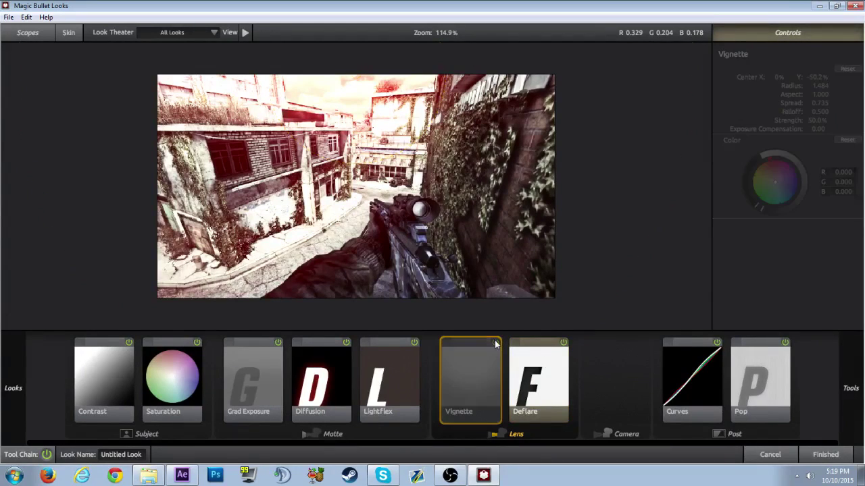
{"action": "left_click", "coordinate": [496, 343]}
{"action": "double_click", "coordinate": [495, 343]}
{"action": "left_click", "coordinate": [495, 342]}
{"action": "left_click", "coordinate": [495, 342]}
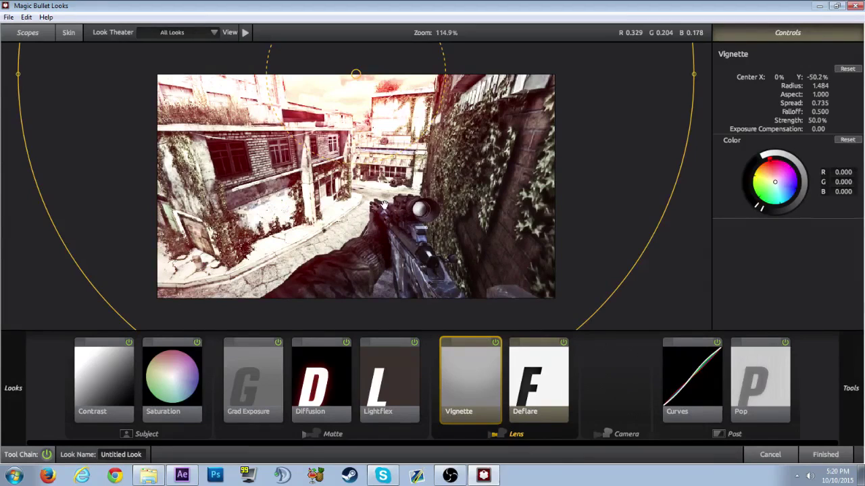
Try a Deflare size of 100% and set it back to 50%
{"action": "left_click", "coordinate": [535, 381]}
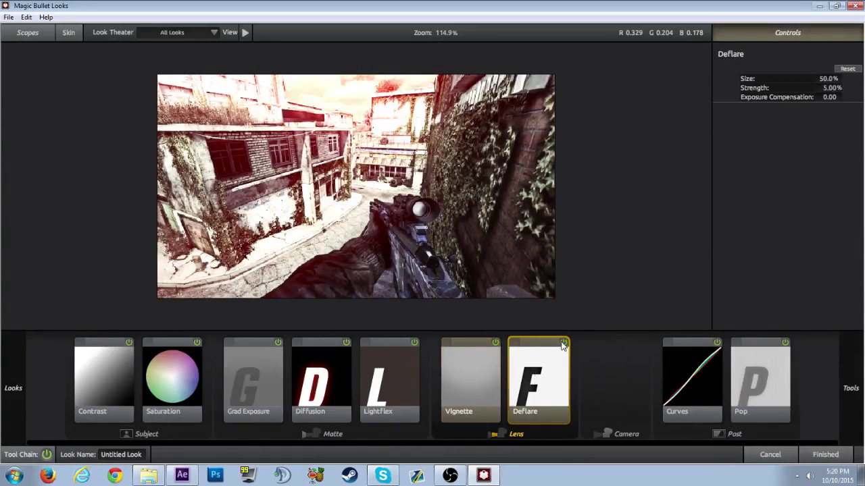
{"action": "left_click_drag", "start_coordinate": [827, 79], "coordinate": [861, 79]}
{"action": "left_click", "coordinate": [827, 78]}
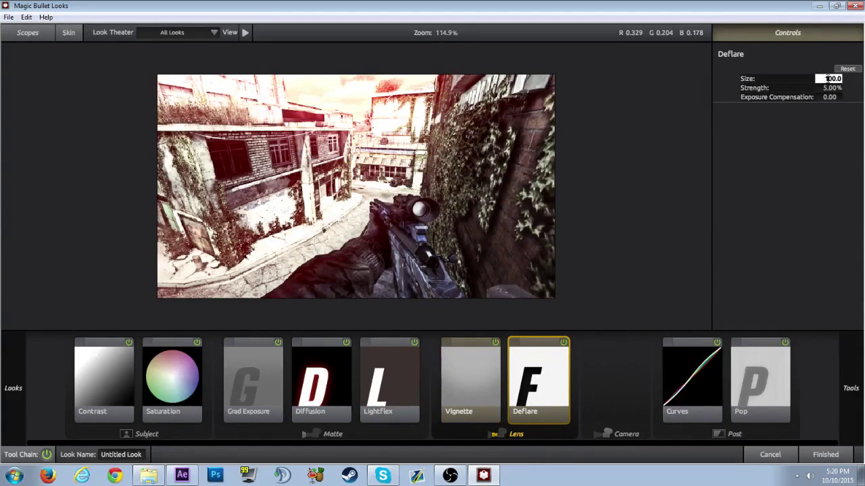
{"action": "type", "text": "50"}
{"action": "key", "text": "Return"}
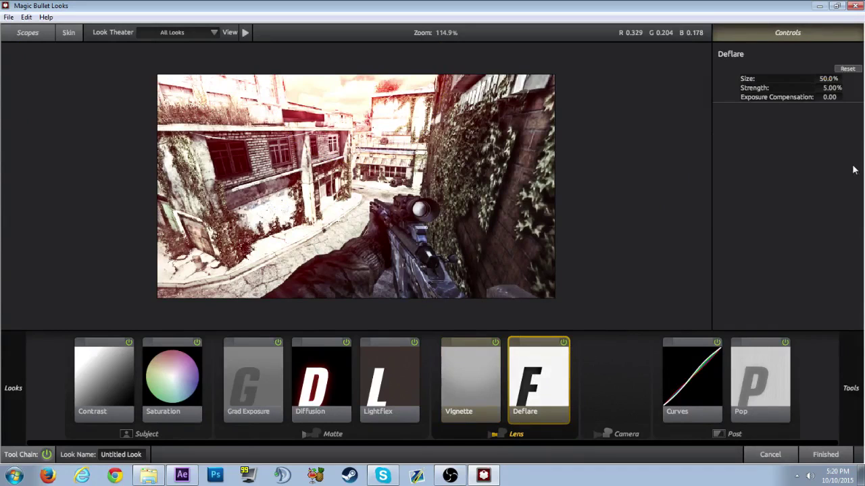
Add a 3-Strip Process tool to the Camera stage and compare the image with it disabled and enabled
{"action": "mouse_move", "coordinate": [859, 277]}
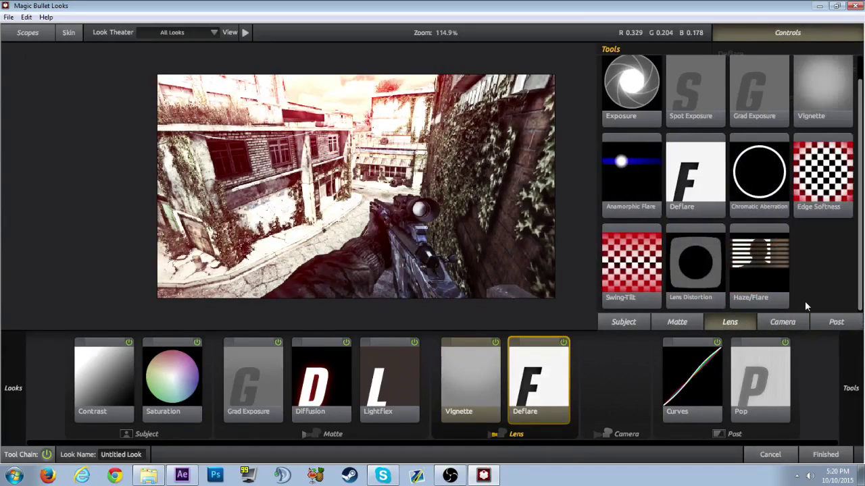
{"action": "left_click", "coordinate": [785, 323]}
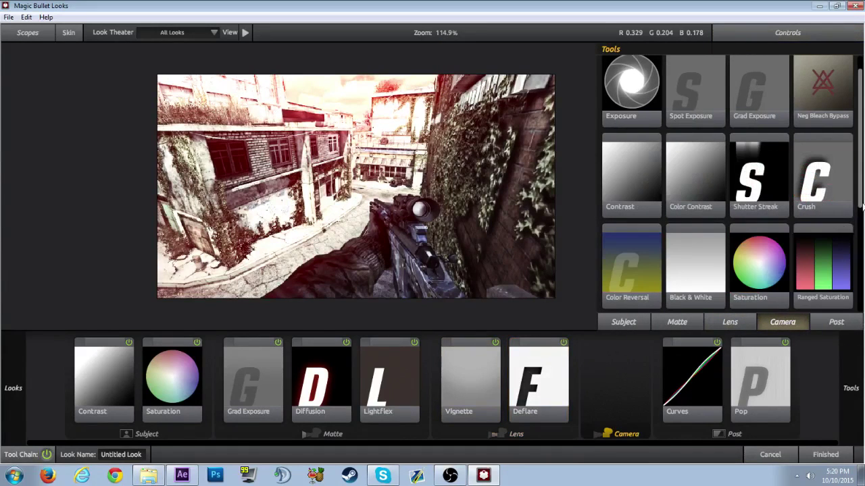
{"action": "scroll", "coordinate": [765, 252], "scroll_direction": "down", "scroll_amount": 3}
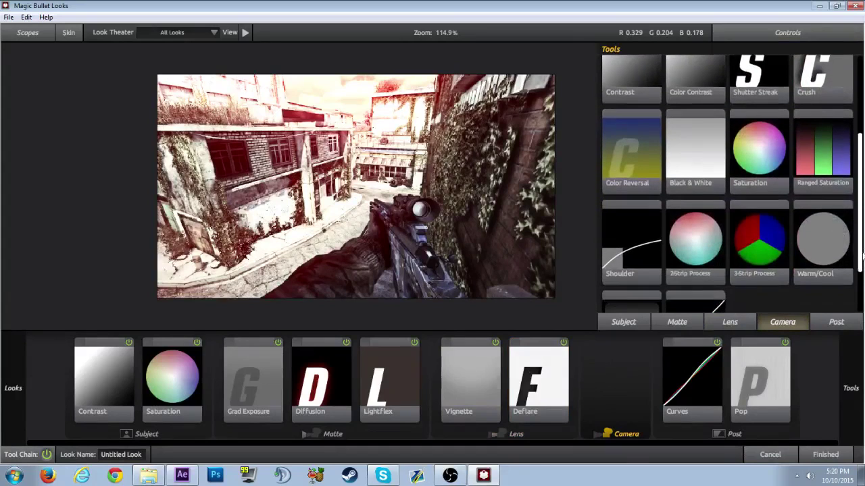
{"action": "left_click_drag", "start_coordinate": [765, 252], "coordinate": [635, 382]}
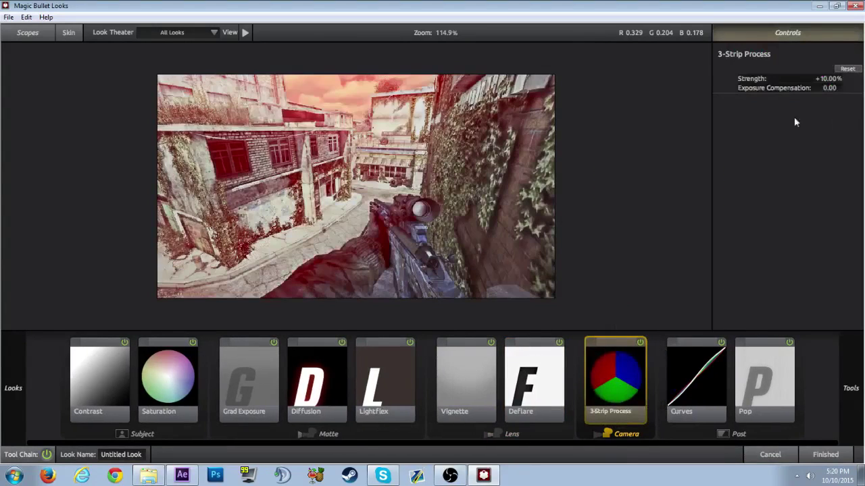
{"action": "left_click", "coordinate": [641, 345]}
{"action": "left_click", "coordinate": [641, 345]}
Set the 3-Strip Process strength to -1.00% and compare the image with the tool disabled and enabled
{"action": "left_click", "coordinate": [823, 78]}
{"action": "key", "text": "BackSpace"}
{"action": "type", "text": "."}
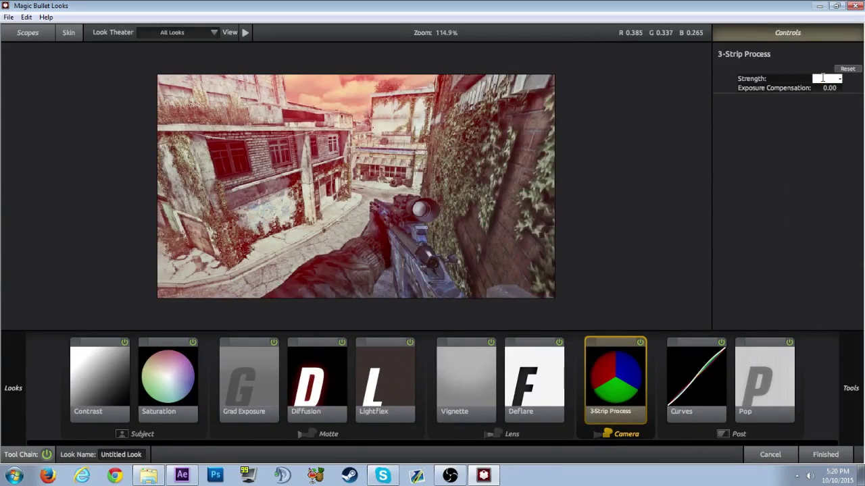
{"action": "type", "text": "5"}
{"action": "key", "text": "Return"}
{"action": "left_click", "coordinate": [822, 78]}
{"action": "type", "text": "1"}
{"action": "key", "text": "Return"}
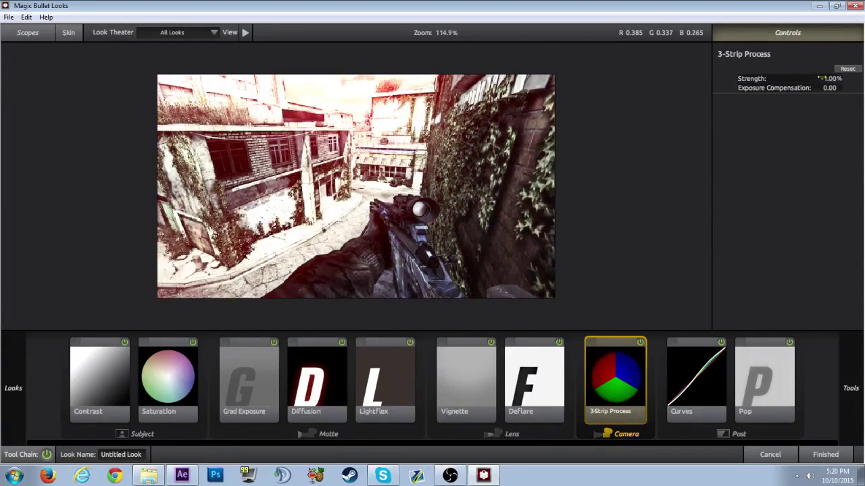
{"action": "left_click", "coordinate": [640, 344]}
{"action": "left_click", "coordinate": [641, 344]}
{"action": "scroll", "coordinate": [392, 255], "scroll_direction": "down", "scroll_amount": 2}
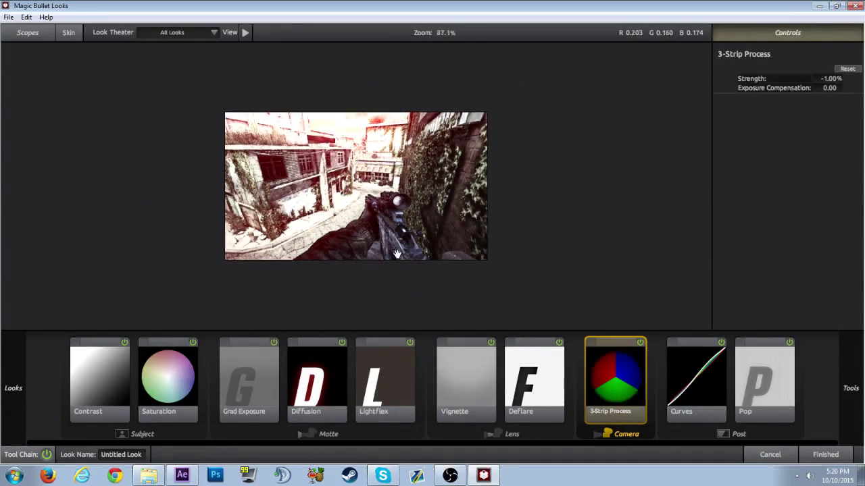
{"action": "scroll", "coordinate": [388, 227], "scroll_direction": "up", "scroll_amount": 3}
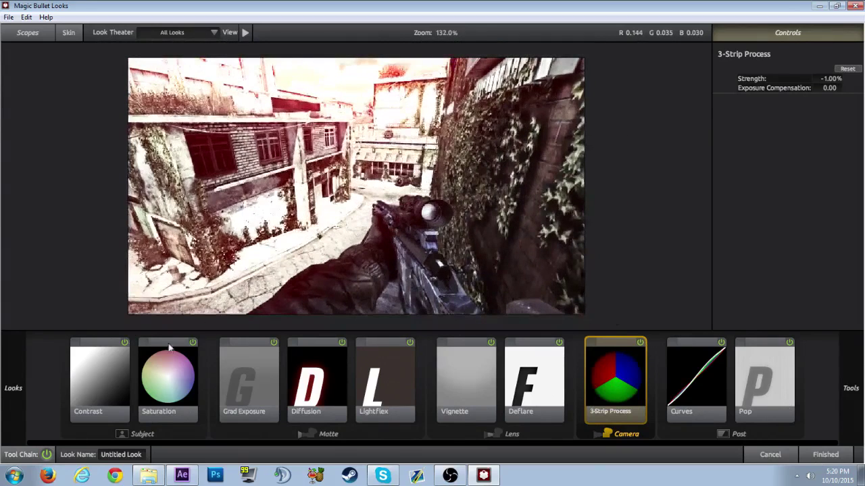
Try blue, magenta, green and yellow for the Diffusion color, and settle on orange at R 0.999, G 0.700, B 0.206
{"action": "left_click", "coordinate": [297, 384]}
{"action": "left_click", "coordinate": [793, 182]}
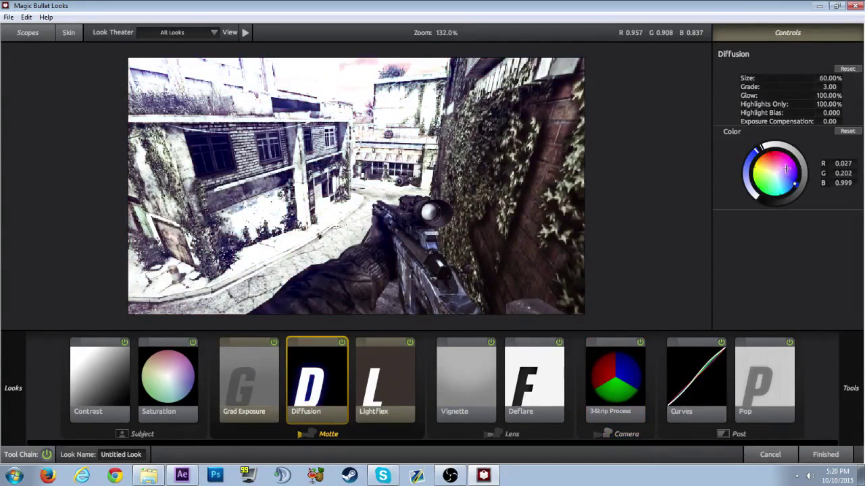
{"action": "left_click", "coordinate": [792, 160]}
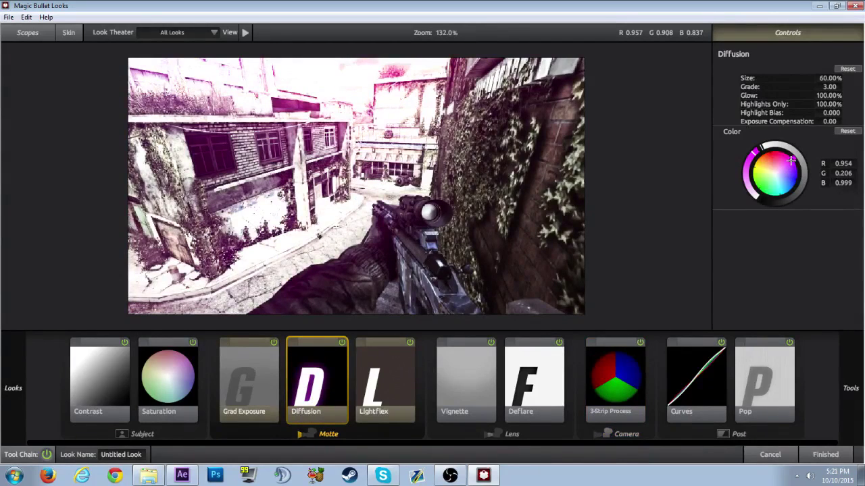
{"action": "left_click", "coordinate": [770, 192]}
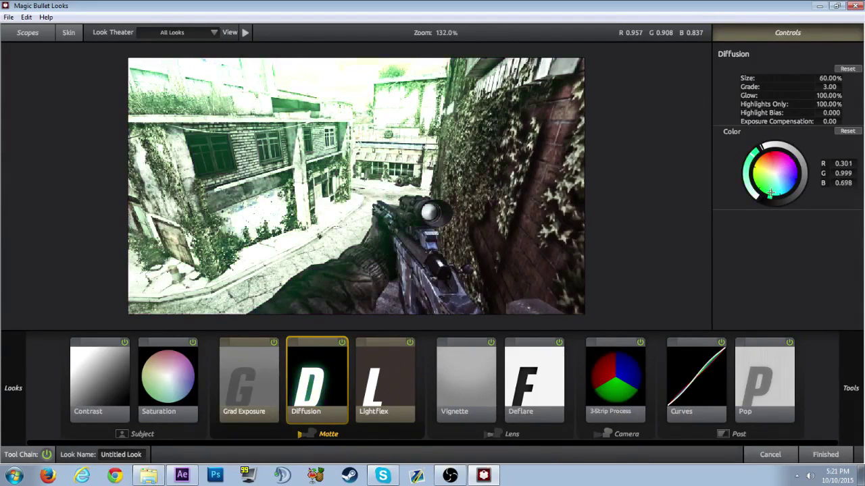
{"action": "left_click", "coordinate": [754, 171]}
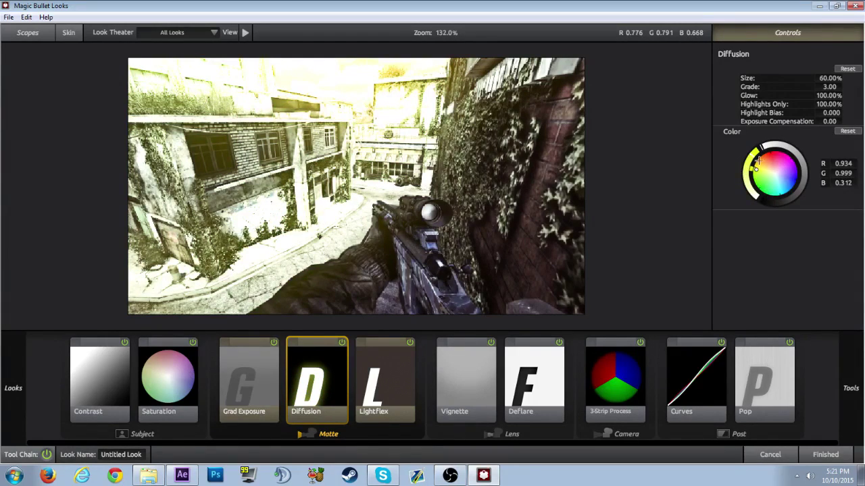
{"action": "left_click", "coordinate": [759, 160]}
Set the Saturation tool to 90% and compare the image with Diffusion disabled and enabled
{"action": "left_click", "coordinate": [192, 385]}
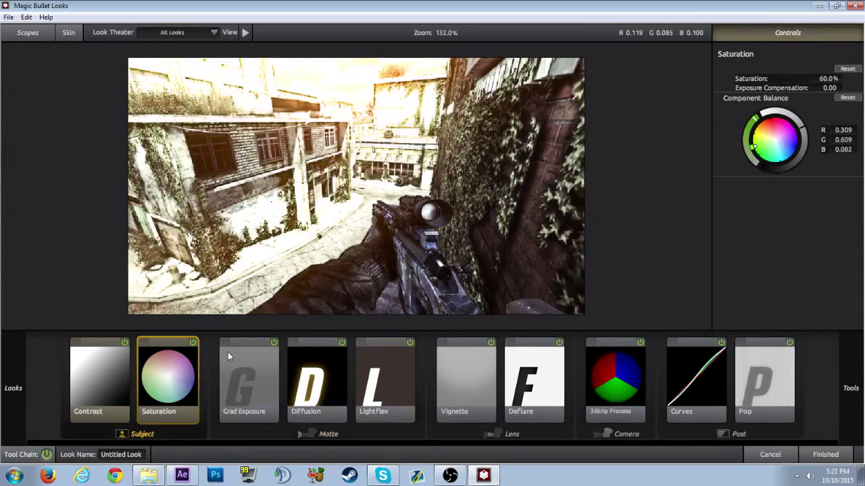
{"action": "left_click", "coordinate": [827, 79]}
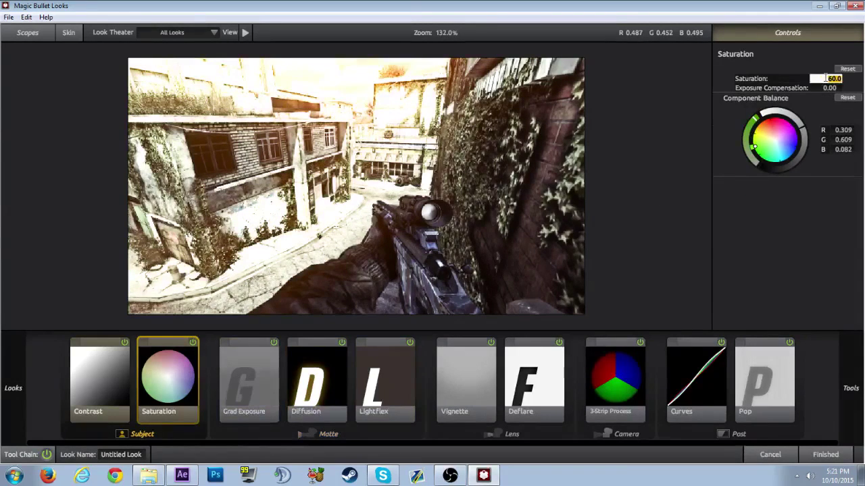
{"action": "type", "text": "90"}
{"action": "key", "text": "Return"}
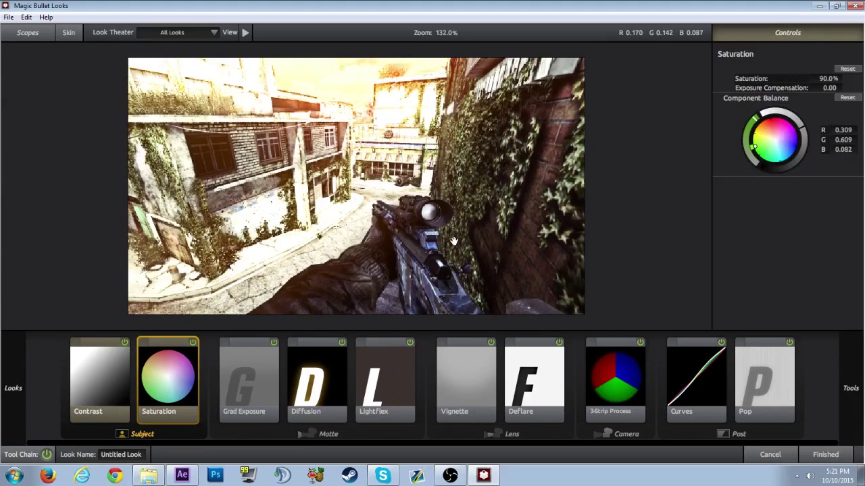
{"action": "left_click", "coordinate": [340, 346]}
{"action": "left_click", "coordinate": [342, 343]}
{"action": "left_click", "coordinate": [342, 343]}
{"action": "left_click", "coordinate": [342, 343]}
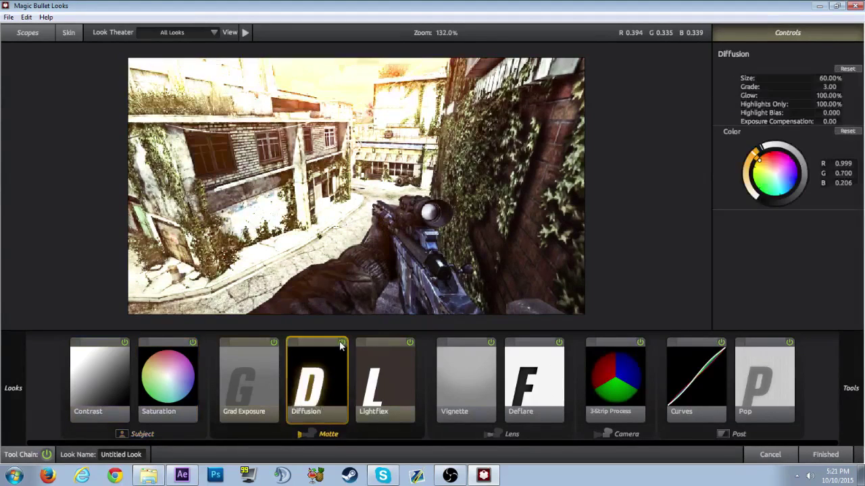
{"action": "left_click", "coordinate": [275, 344]}
Finish the look, return to After Effects and set the composition's preview resolution to Full
{"action": "left_click", "coordinate": [825, 455]}
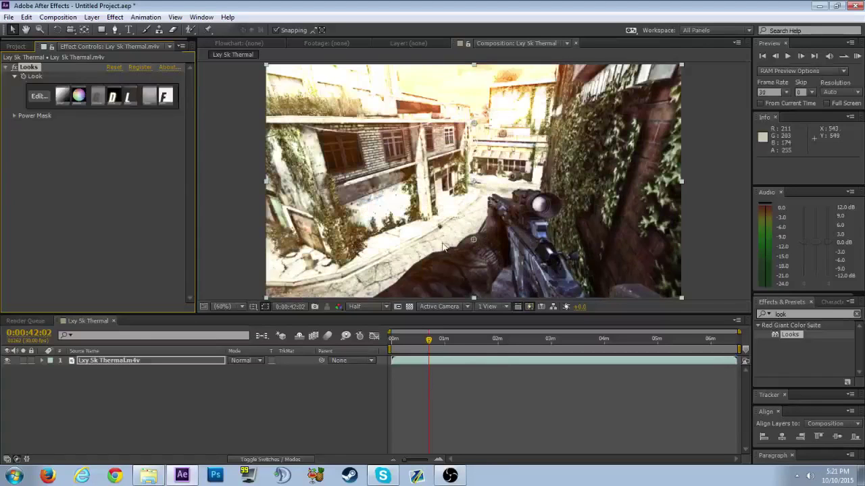
{"action": "left_click", "coordinate": [372, 307]}
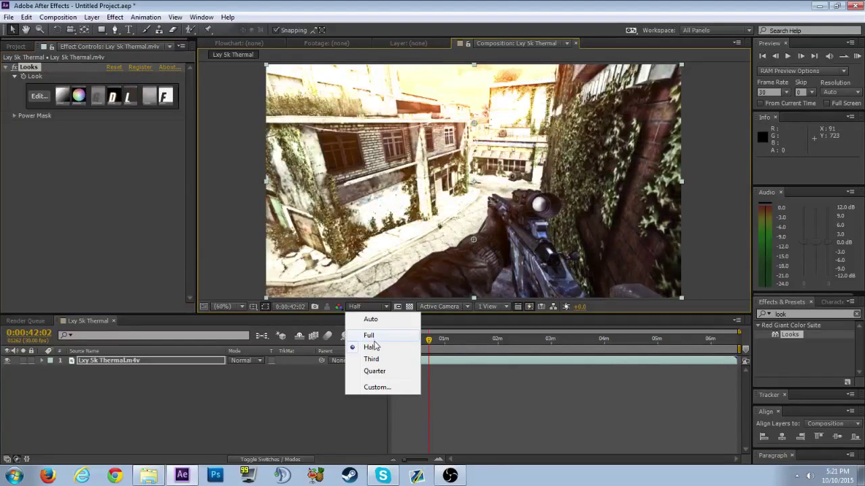
{"action": "left_click", "coordinate": [370, 336]}
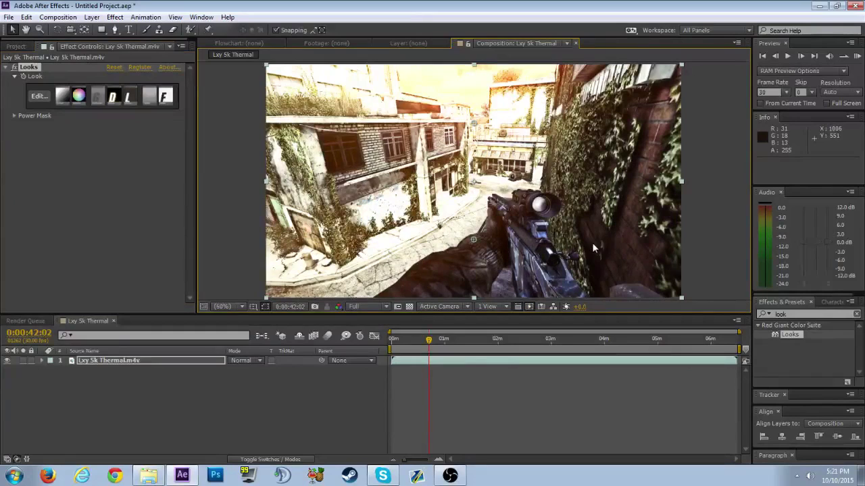
Apply the Brightness & Contrast effect to the gameplay clip and set its contrast to 15
{"action": "left_click", "coordinate": [806, 315]}
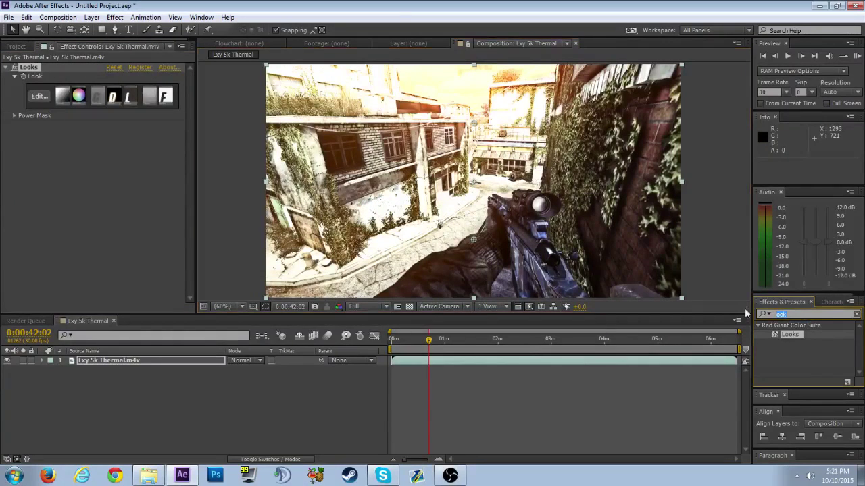
{"action": "type", "text": "brightness"}
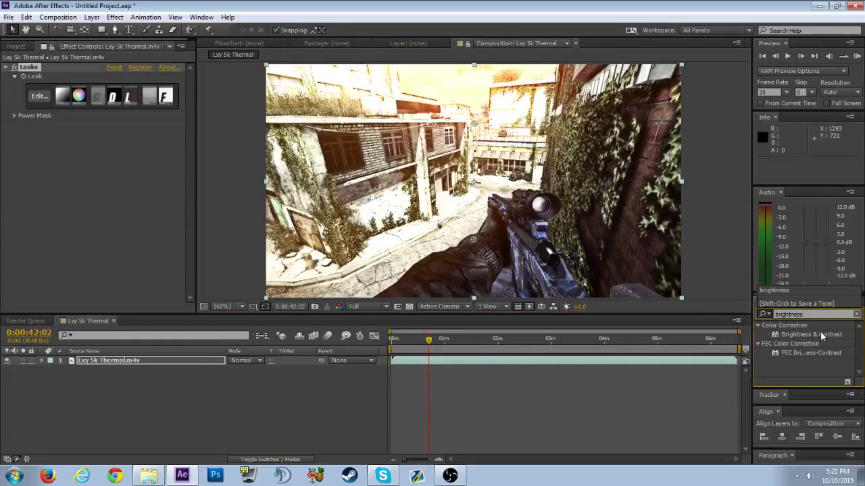
{"action": "double_click", "coordinate": [811, 335]}
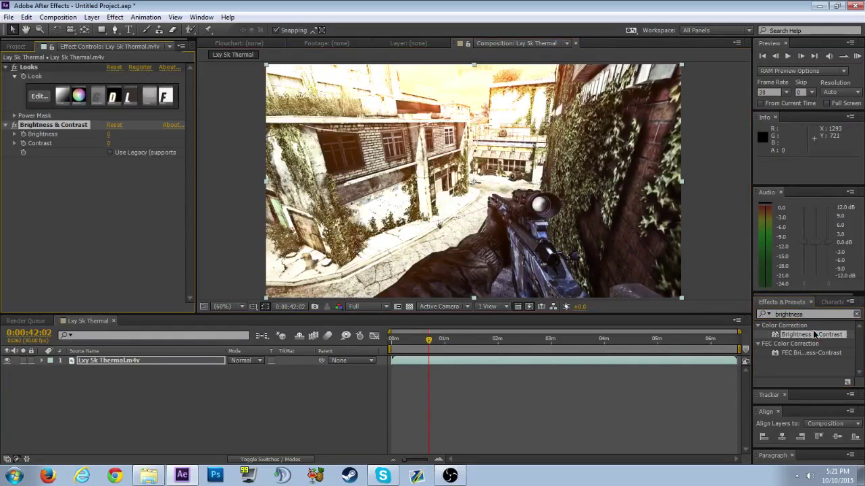
{"action": "left_click", "coordinate": [108, 144]}
{"action": "type", "text": "25"}
{"action": "key", "text": "Return"}
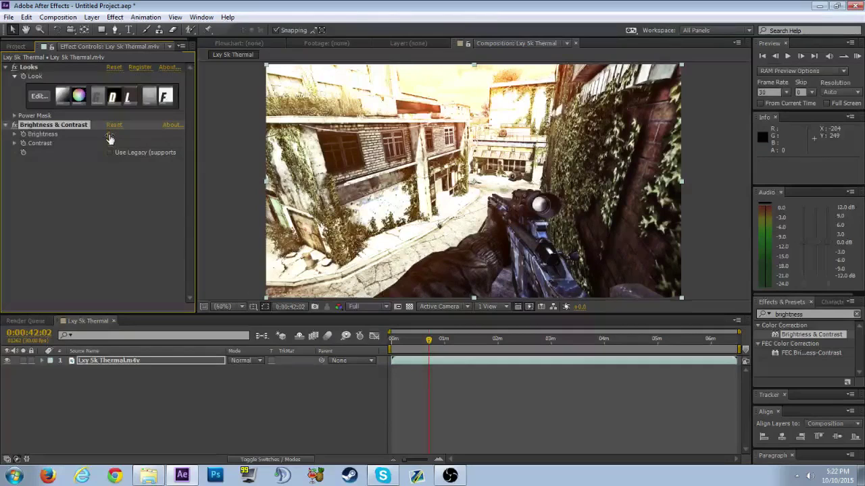
Try a brightness of 150 in the Brightness & Contrast effect, undo it and set the brightness to 2
{"action": "left_click_drag", "start_coordinate": [110, 137], "coordinate": [203, 142]}
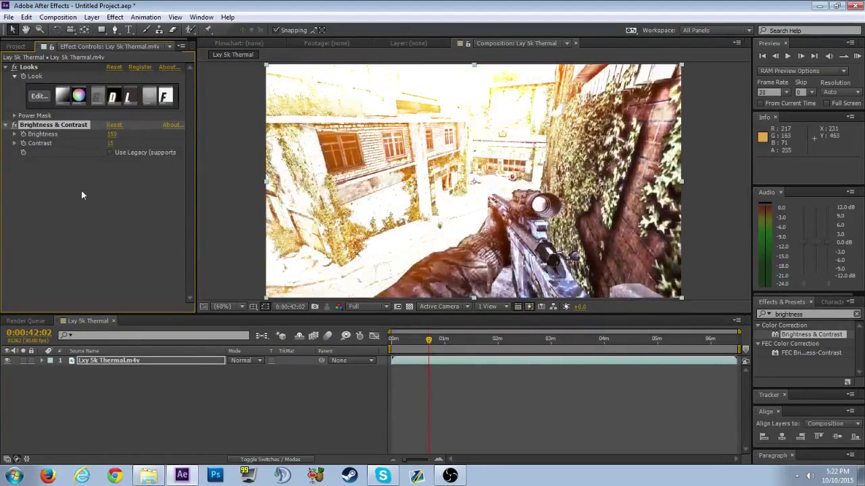
{"action": "key", "text": "ctrl+z"}
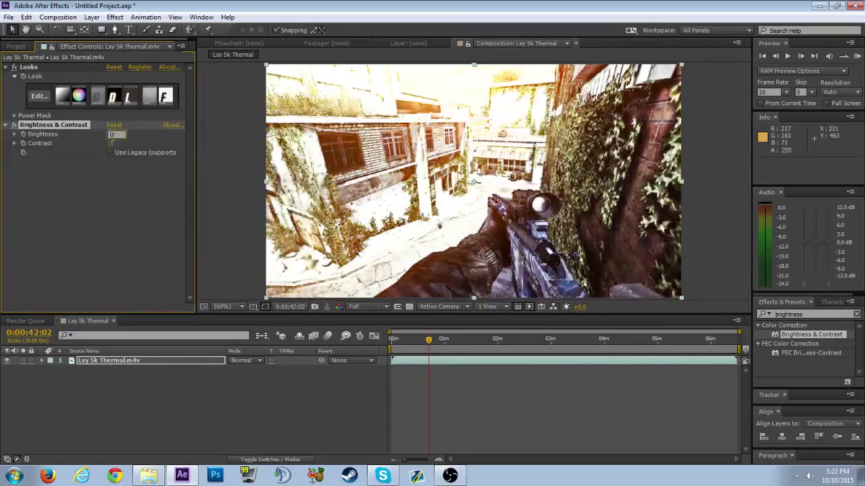
{"action": "left_click_drag", "start_coordinate": [111, 137], "coordinate": [110, 133]}
{"action": "left_click", "coordinate": [112, 134]}
{"action": "key", "text": "Return"}
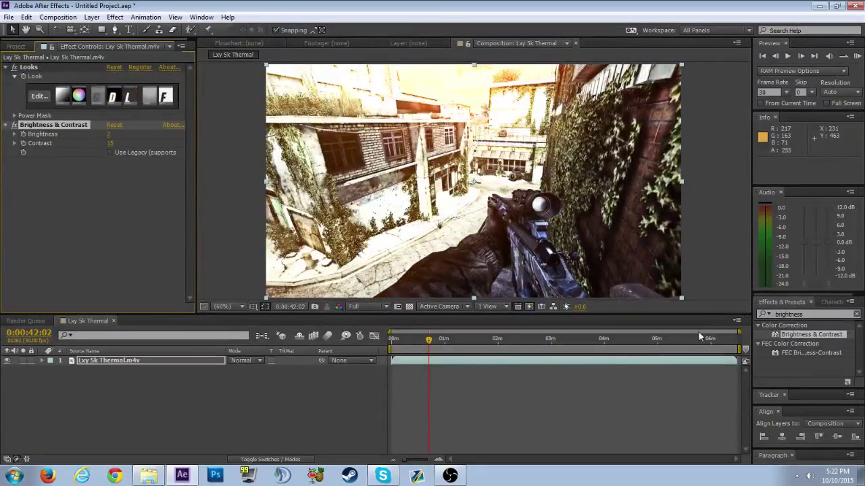
Apply the Blur & Sharpen category's Sharpen effect to the gameplay clip and set its sharpen amount to 20
{"action": "left_click_drag", "start_coordinate": [803, 315], "coordinate": [748, 305]}
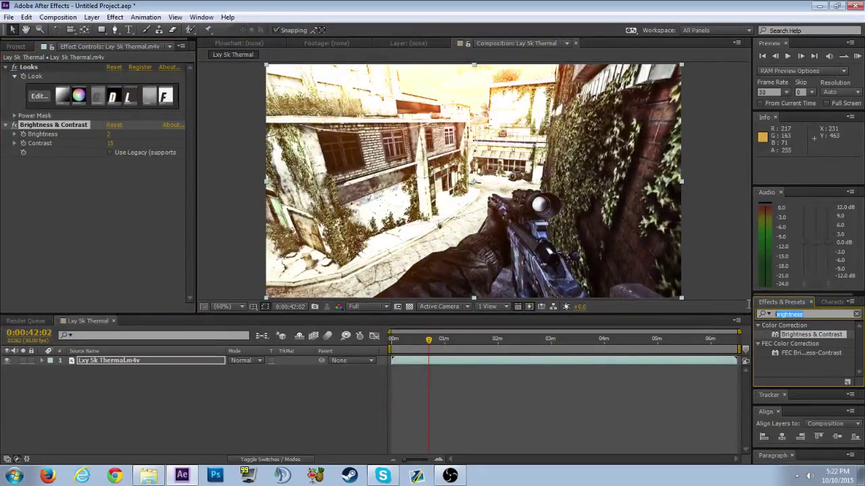
{"action": "type", "text": "sharpen"}
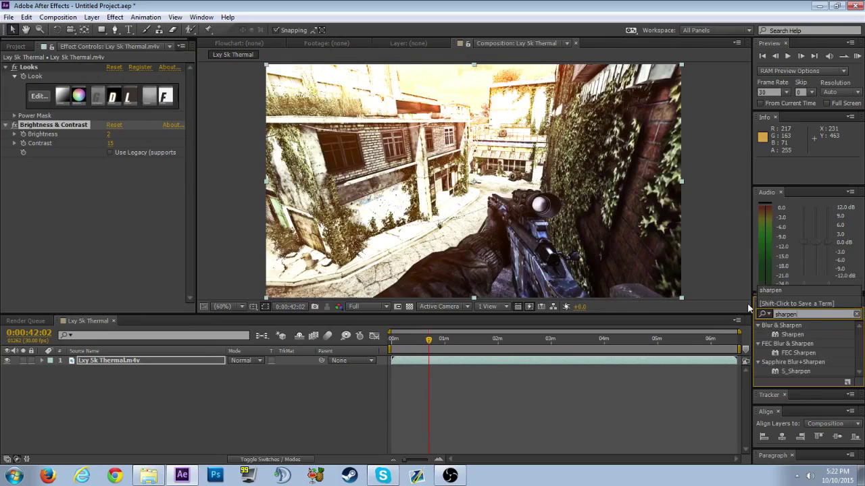
{"action": "left_click_drag", "start_coordinate": [808, 336], "coordinate": [108, 159]}
{"action": "left_click", "coordinate": [116, 171]}
{"action": "key", "text": "Return"}
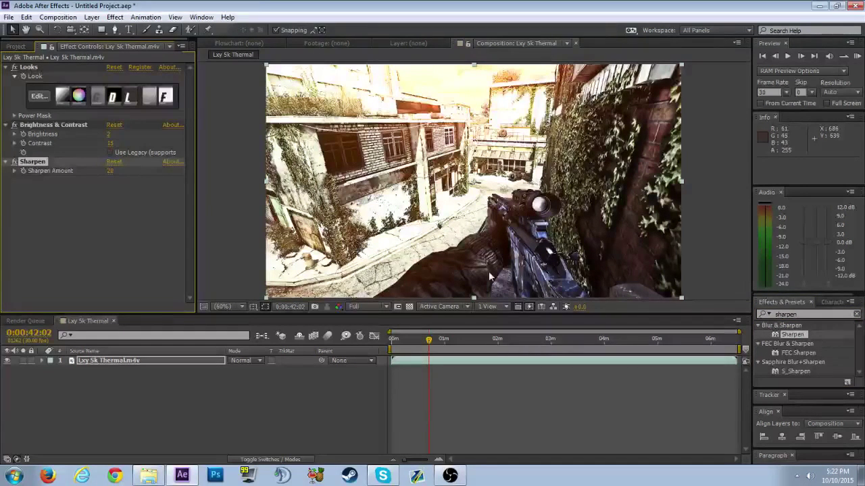
Apply the Blur & Sharpen category's Unsharp Mask effect to the gameplay clip and check its sharpness with the composition viewer at 50%
{"action": "left_click", "coordinate": [808, 315]}
{"action": "type", "text": "unsharp"}
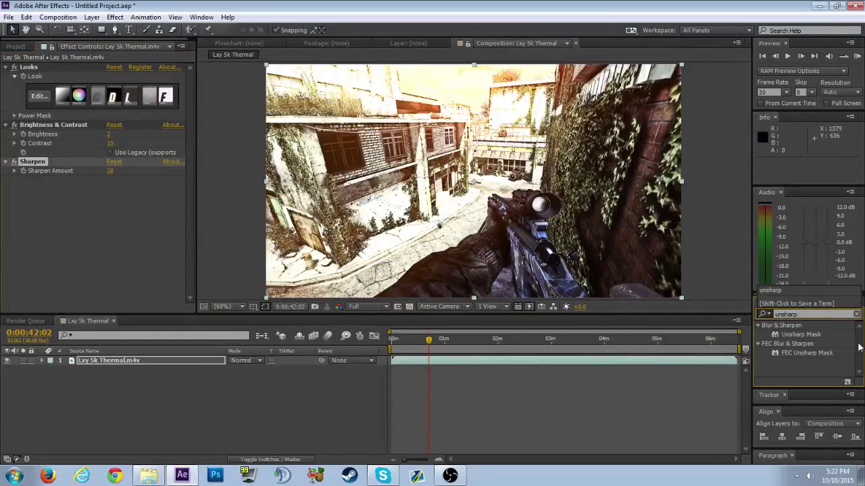
{"action": "double_click", "coordinate": [802, 335]}
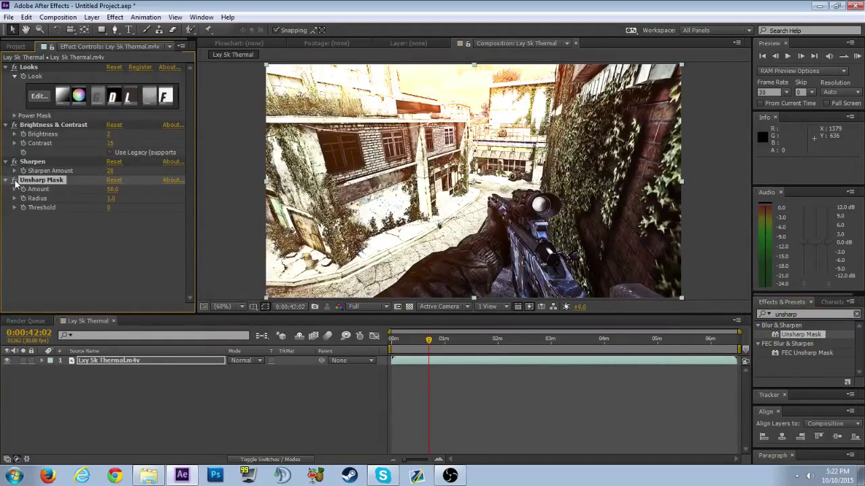
{"action": "scroll", "coordinate": [546, 222], "scroll_direction": "down", "scroll_amount": 1}
{"action": "scroll", "coordinate": [546, 222], "scroll_direction": "up", "scroll_amount": 2}
{"action": "scroll", "coordinate": [548, 220], "scroll_direction": "down", "scroll_amount": 2}
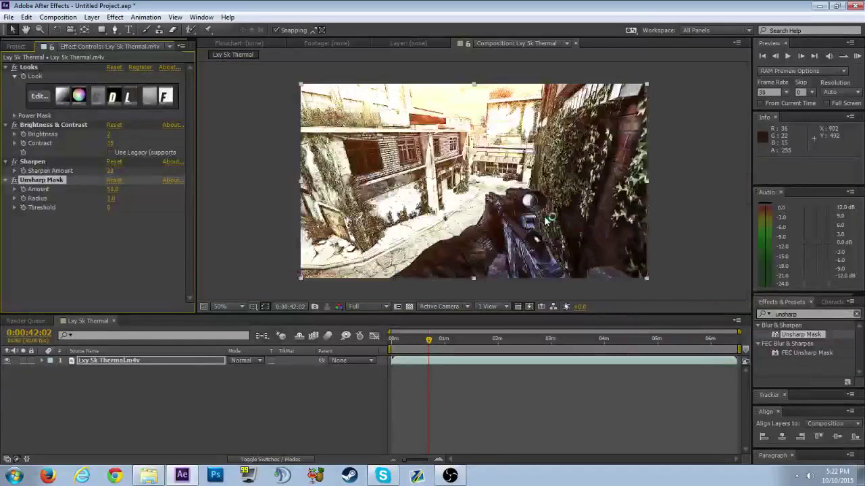
{"action": "scroll", "coordinate": [546, 222], "scroll_direction": "up", "scroll_amount": 2}
{"action": "scroll", "coordinate": [546, 222], "scroll_direction": "down", "scroll_amount": 2}
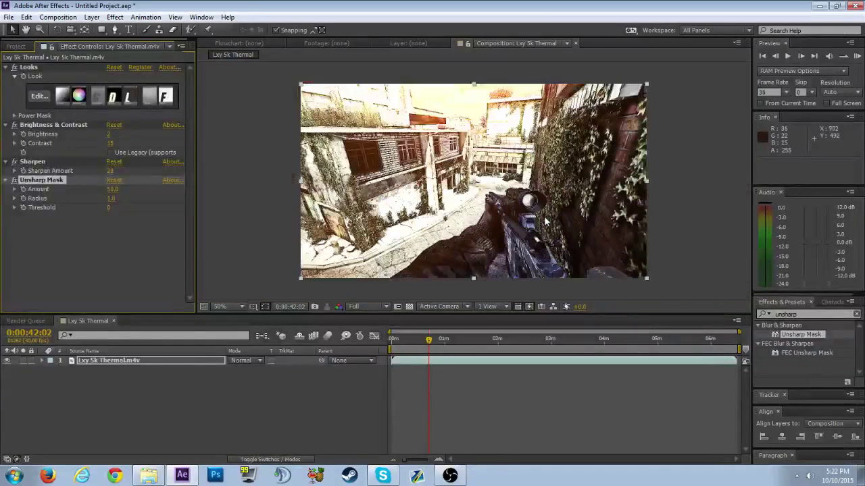
Reopen the clip's look in Magic Bullet Looks, disable Diffusion, compare it without Grad Exposure, and finish with Grad Exposure enabled
{"action": "left_click", "coordinate": [48, 101]}
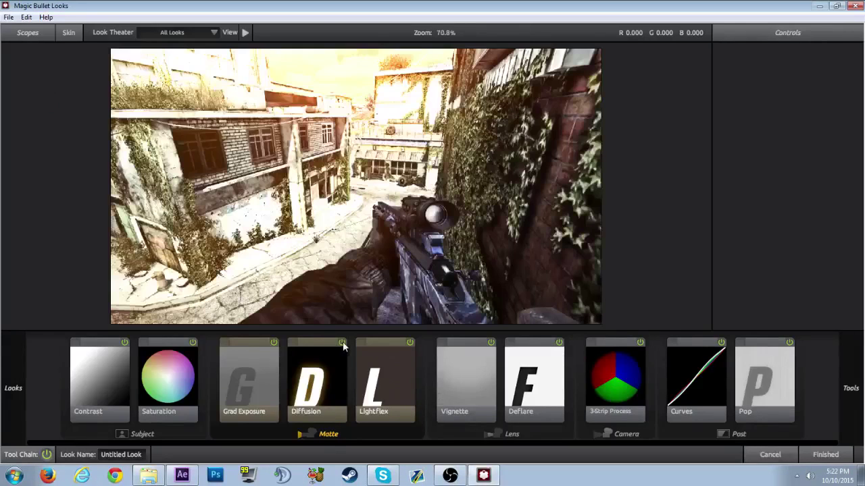
{"action": "left_click", "coordinate": [342, 345]}
{"action": "left_click", "coordinate": [275, 343]}
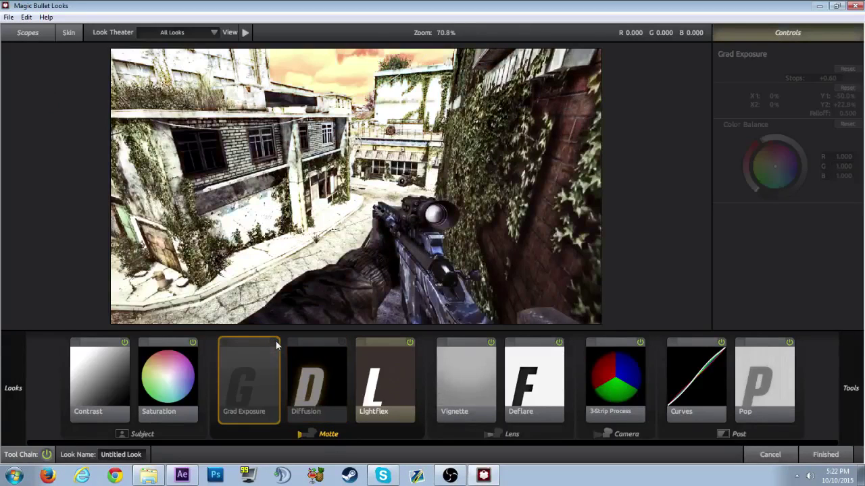
{"action": "left_click", "coordinate": [275, 343]}
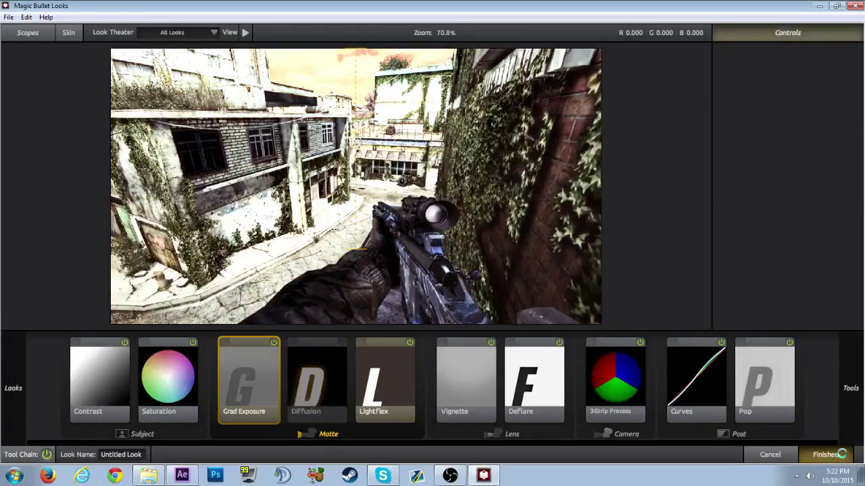
{"action": "left_click", "coordinate": [844, 458]}
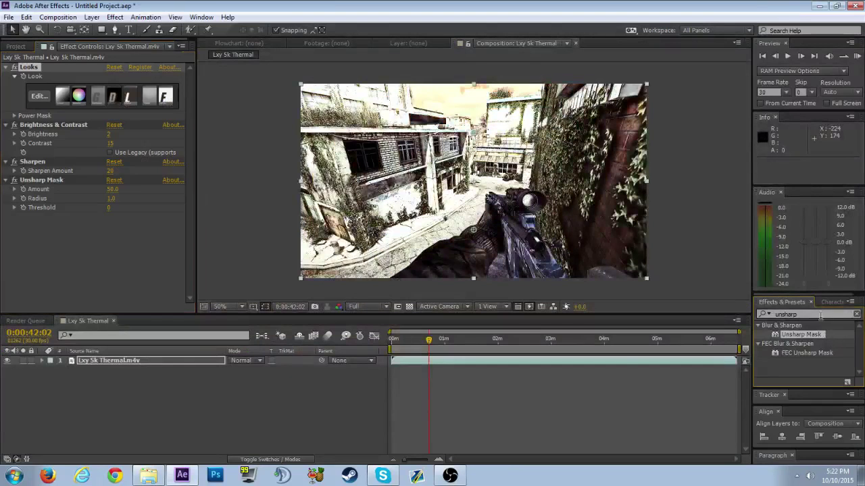
Apply the Stylize category's Glow effect to the gameplay clip and set its glow colors to A & B Colors
{"action": "type", "text": "glow"}
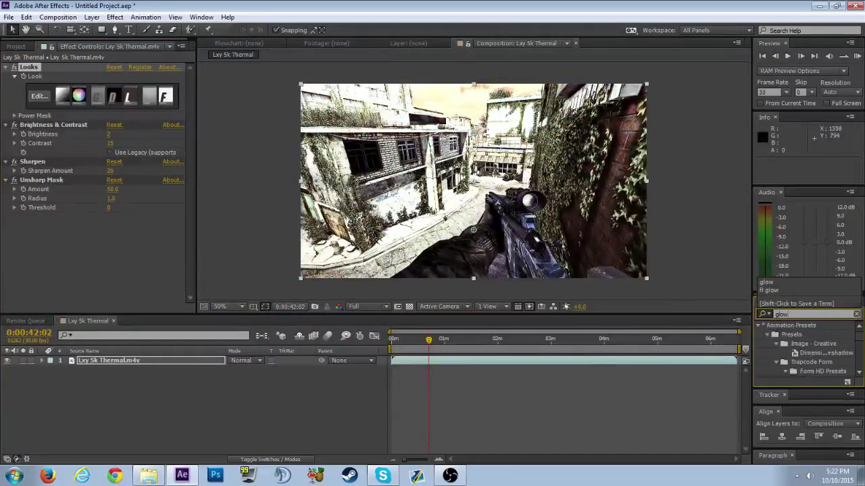
{"action": "scroll", "coordinate": [853, 348], "scroll_direction": "down", "scroll_amount": 6}
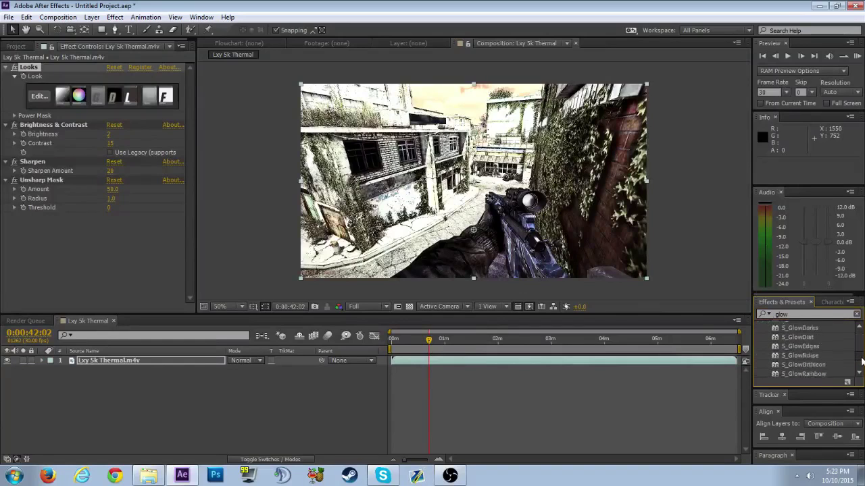
{"action": "double_click", "coordinate": [788, 354]}
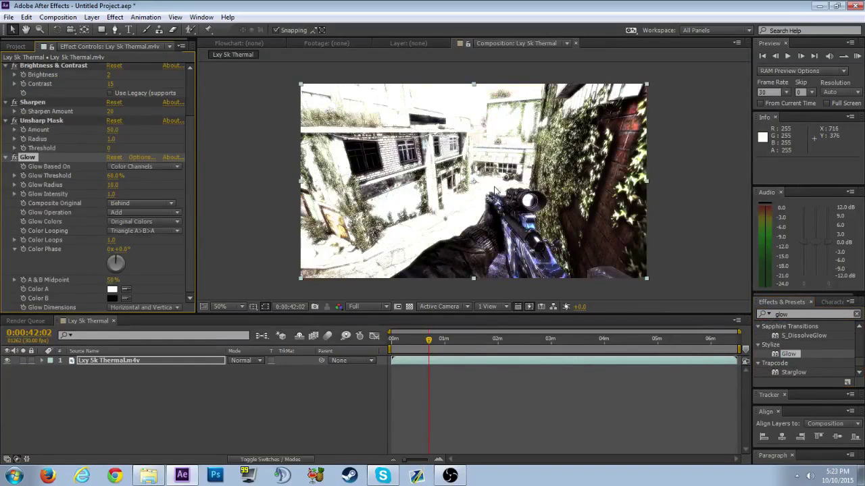
{"action": "left_click", "coordinate": [115, 226]}
{"action": "left_click", "coordinate": [121, 241]}
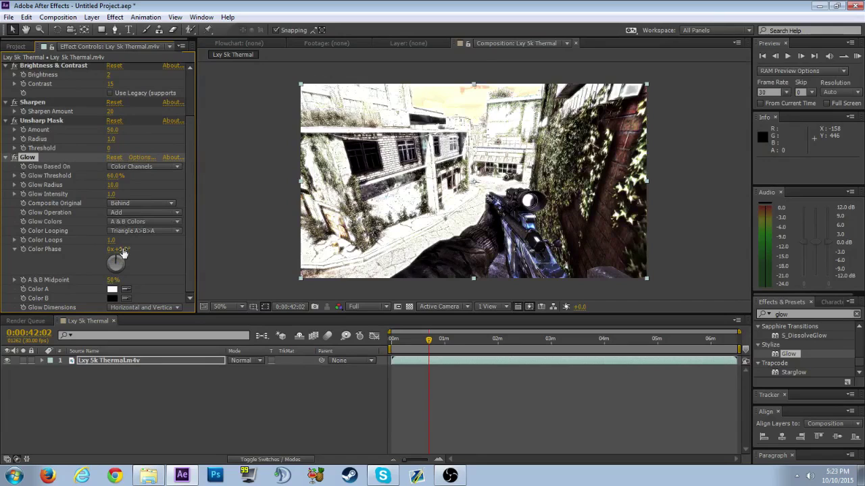
Set the Glow effect's Color A to bright green, its threshold to 96.5% and its radius to 87
{"action": "left_click", "coordinate": [113, 290]}
{"action": "left_click", "coordinate": [230, 178]}
{"action": "left_click", "coordinate": [219, 112]}
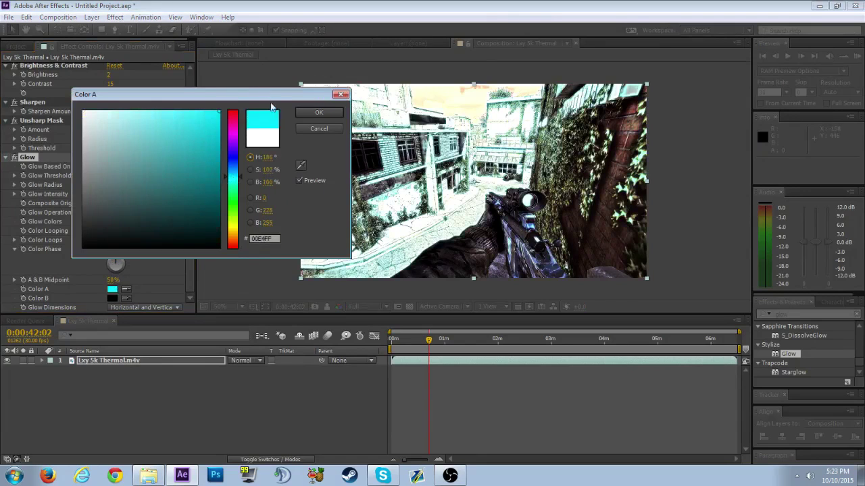
{"action": "left_click_drag", "start_coordinate": [235, 157], "coordinate": [243, 205]}
{"action": "left_click", "coordinate": [318, 112]}
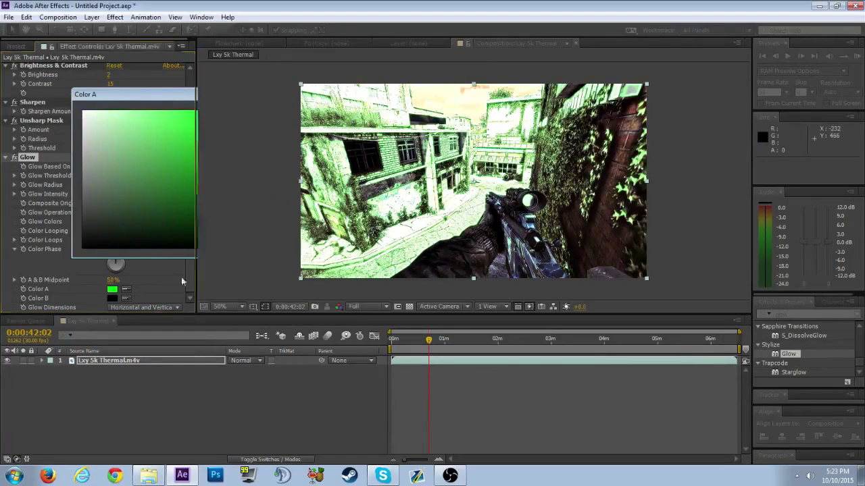
{"action": "left_click_drag", "start_coordinate": [122, 185], "coordinate": [157, 175]}
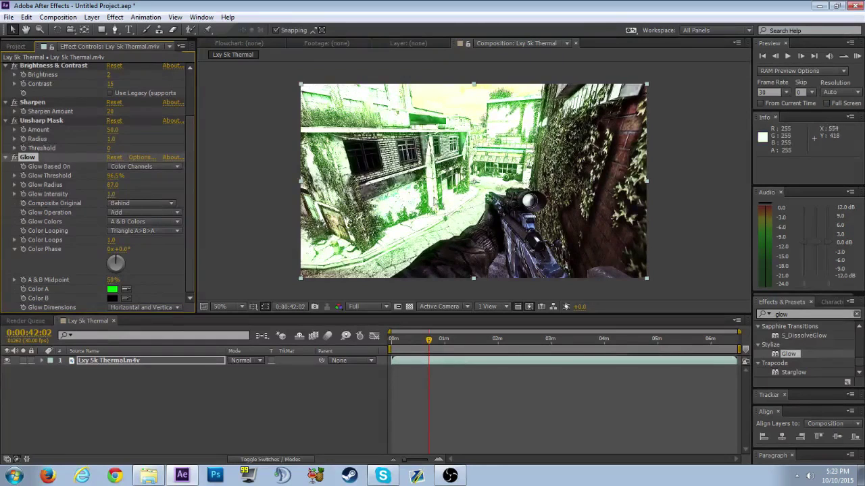
Set the Glow effect's Color B to magenta, its threshold to 96.1% and its radius to 99
{"action": "left_click", "coordinate": [112, 298]}
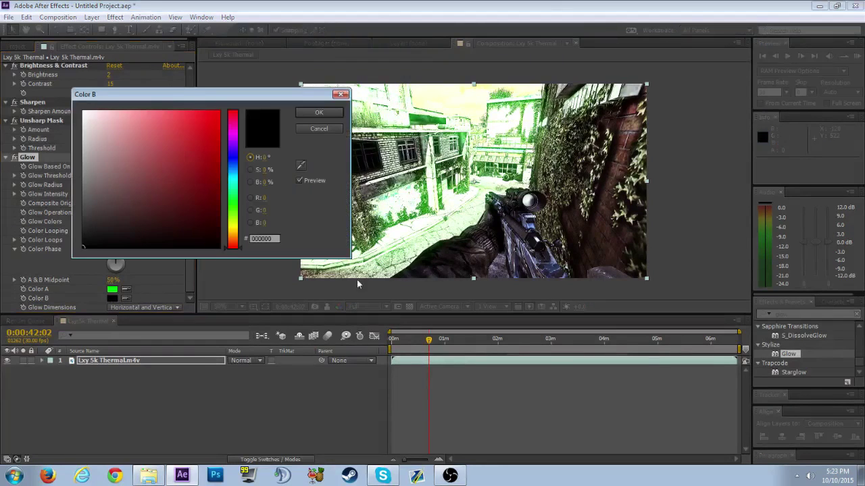
{"action": "left_click", "coordinate": [231, 176]}
{"action": "left_click_drag", "start_coordinate": [215, 117], "coordinate": [258, 92]}
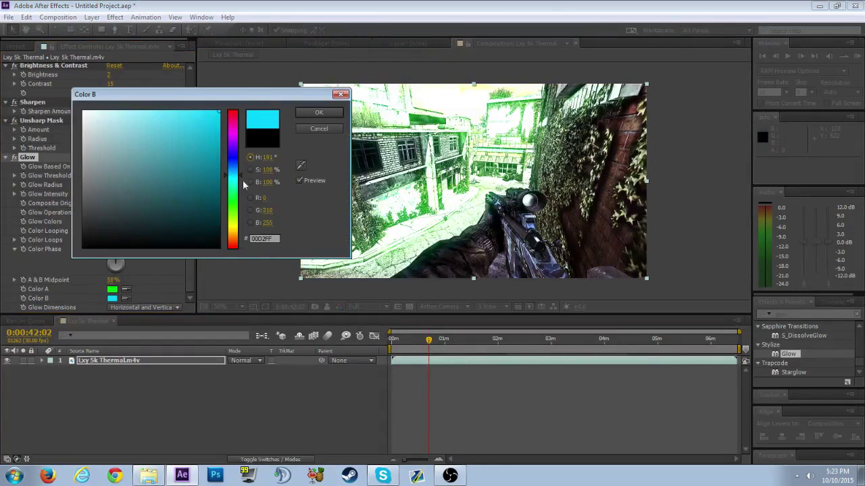
{"action": "left_click", "coordinate": [232, 132]}
{"action": "left_click", "coordinate": [315, 113]}
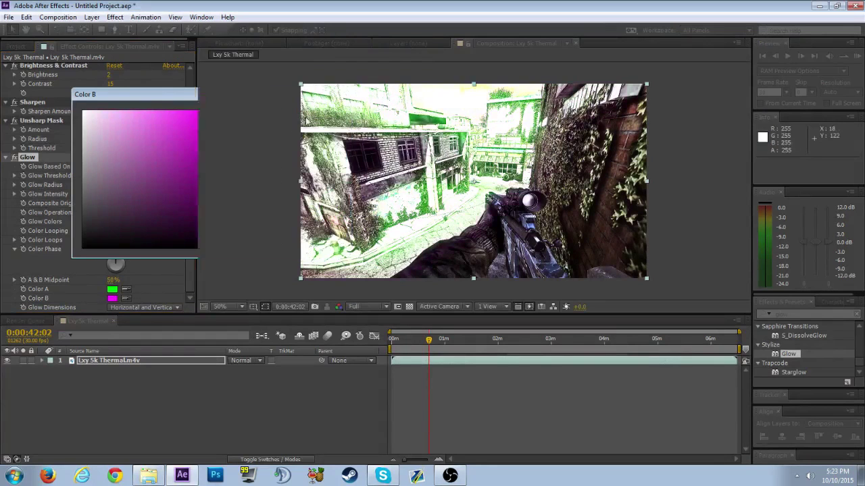
{"action": "mouse_move", "coordinate": [112, 185]}
{"action": "left_mouse_down"}
{"action": "mouse_move", "coordinate": [127, 183]}
{"action": "mouse_move", "coordinate": [103, 176]}
{"action": "mouse_move", "coordinate": [125, 176]}
{"action": "left_mouse_up"}
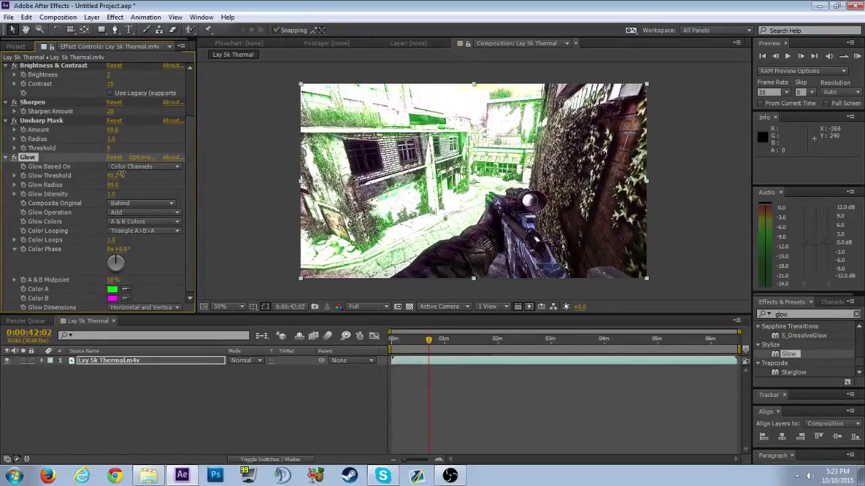
Preview the clip at 0:01:05:25 and disable the Glow effect
{"action": "left_click", "coordinate": [450, 340]}
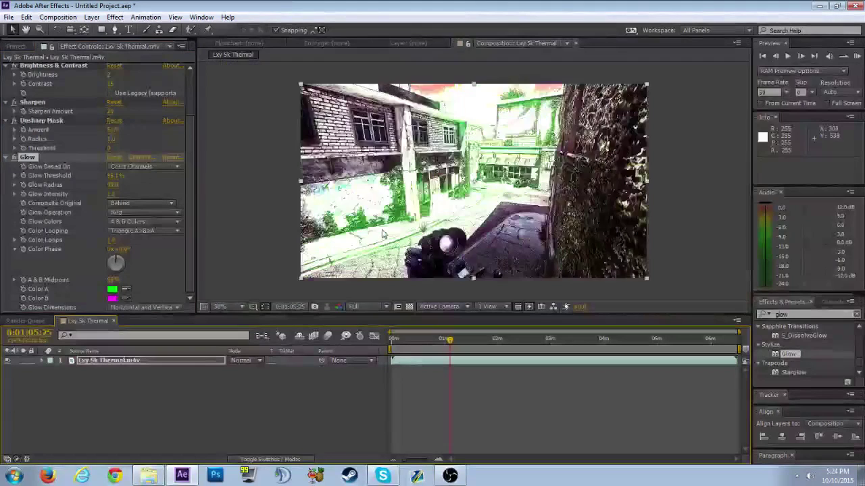
{"action": "left_click", "coordinate": [15, 156]}
{"action": "scroll", "coordinate": [27, 149], "scroll_direction": "up", "scroll_amount": 3}
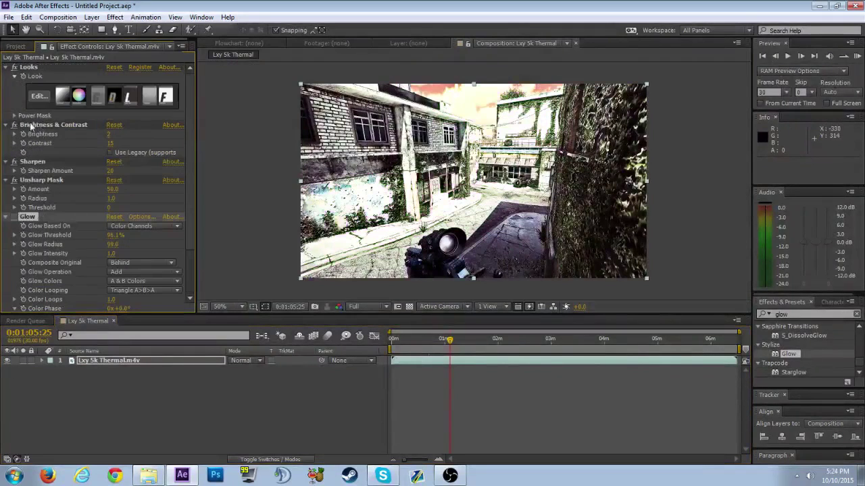
Reopen the look in Magic Bullet Looks, re-enable Diffusion and change its color to green and finally to blue
{"action": "left_click", "coordinate": [44, 100]}
{"action": "left_click", "coordinate": [343, 344]}
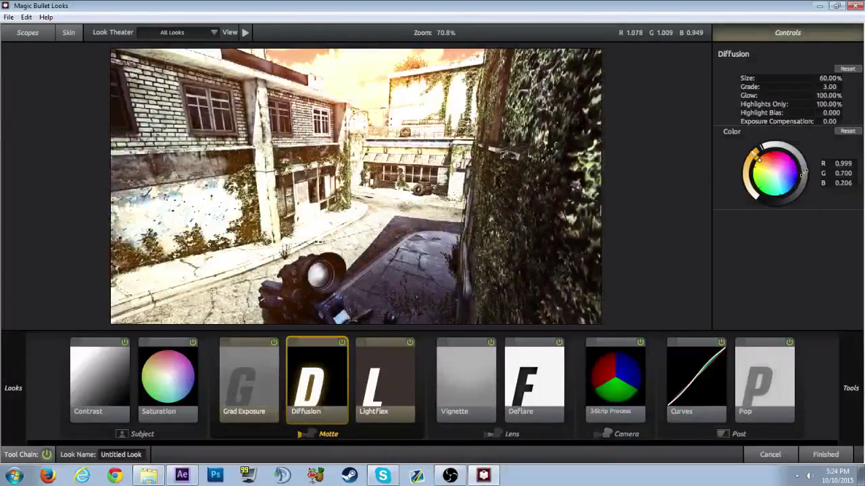
{"action": "mouse_move", "coordinate": [791, 160]}
{"action": "left_mouse_down"}
{"action": "mouse_move", "coordinate": [773, 154]}
{"action": "mouse_move", "coordinate": [751, 172]}
{"action": "mouse_move", "coordinate": [769, 192]}
{"action": "mouse_move", "coordinate": [758, 183]}
{"action": "left_mouse_up"}
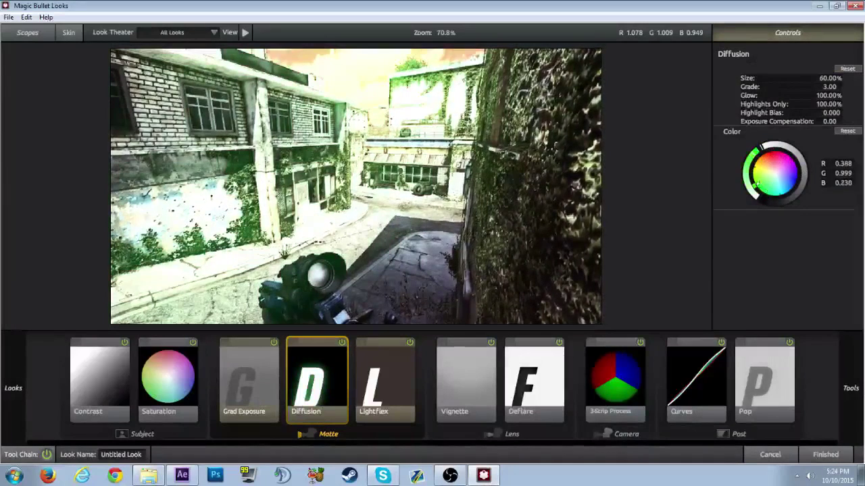
{"action": "left_click", "coordinate": [795, 182]}
Try to set the Grad Exposure tool's stops to 3
{"action": "left_click", "coordinate": [257, 388]}
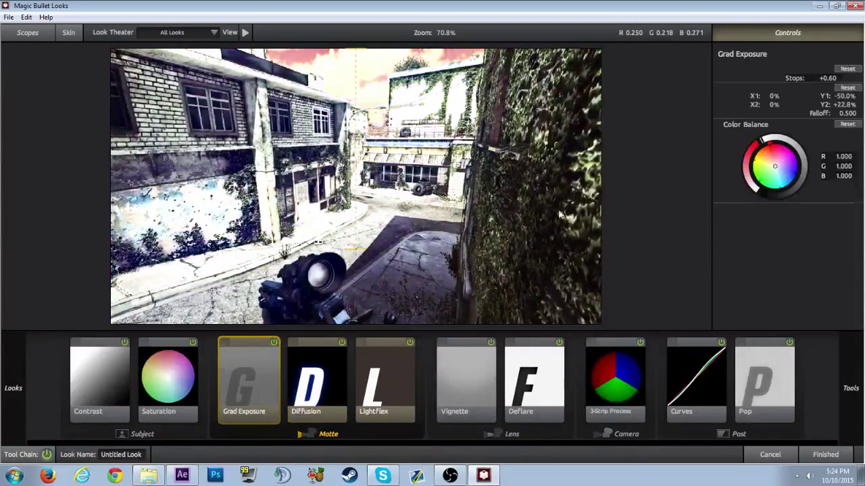
{"action": "double_click", "coordinate": [831, 77]}
{"action": "type", "text": "3"}
{"action": "key", "text": "Return"}
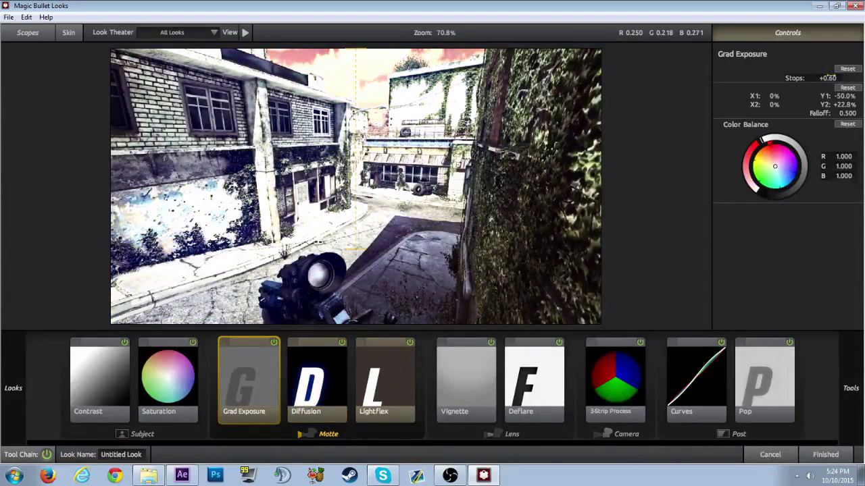
Set the look's Saturation tool to 30% and finish the look to return to After Effects
{"action": "left_click", "coordinate": [397, 366]}
{"action": "left_click", "coordinate": [181, 379]}
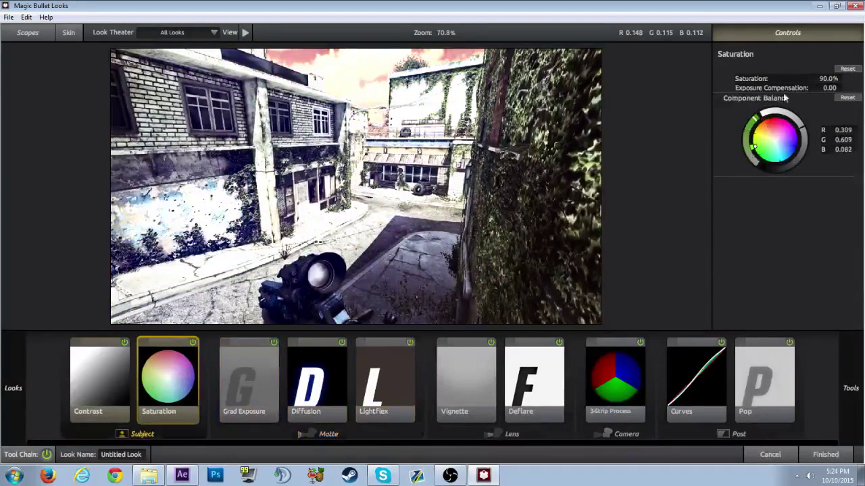
{"action": "left_click", "coordinate": [828, 79]}
{"action": "type", "text": "30"}
{"action": "key", "text": "Return"}
{"action": "left_click", "coordinate": [825, 454]}
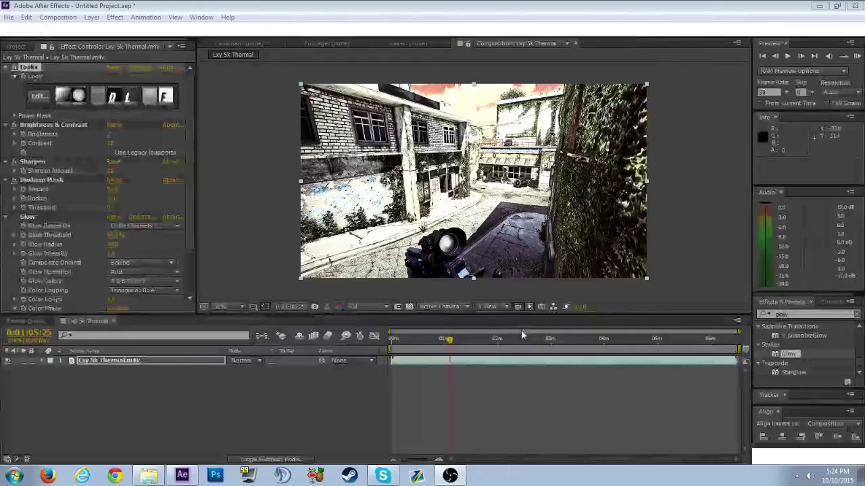
Check the graded clip at 0:02:23:25 and move to 0:02:39:03
{"action": "left_click", "coordinate": [519, 337]}
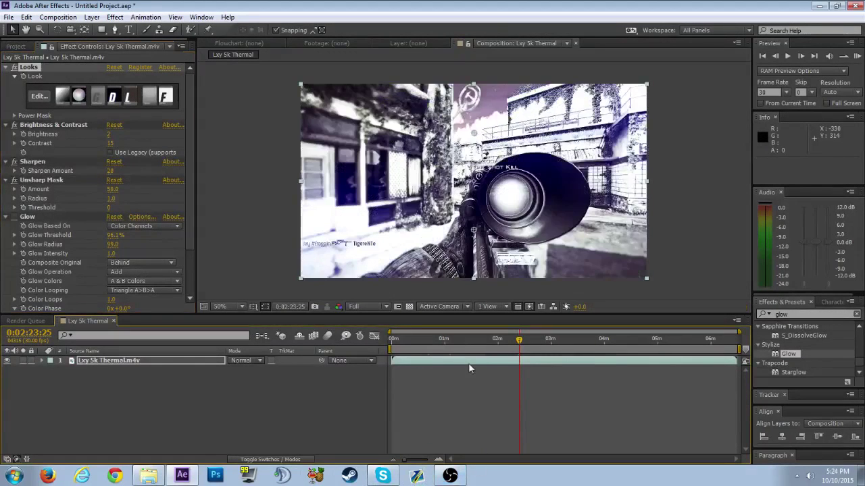
{"action": "left_click", "coordinate": [533, 343]}
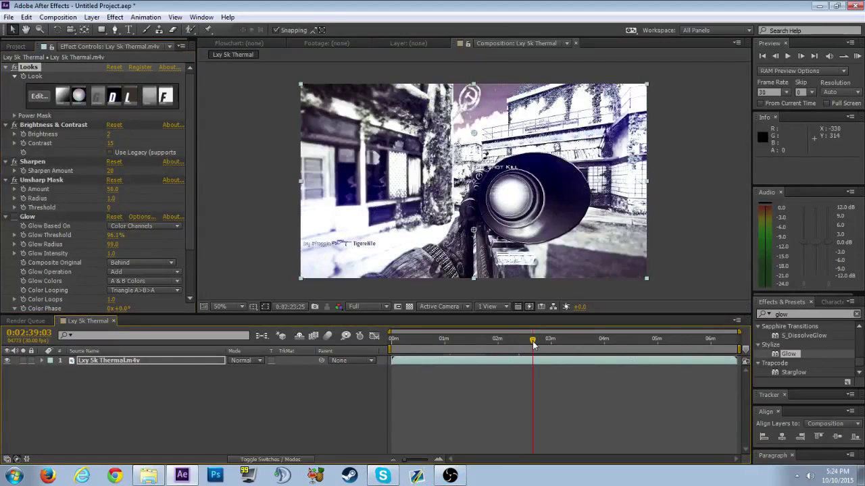
{"action": "left_click", "coordinate": [450, 475]}
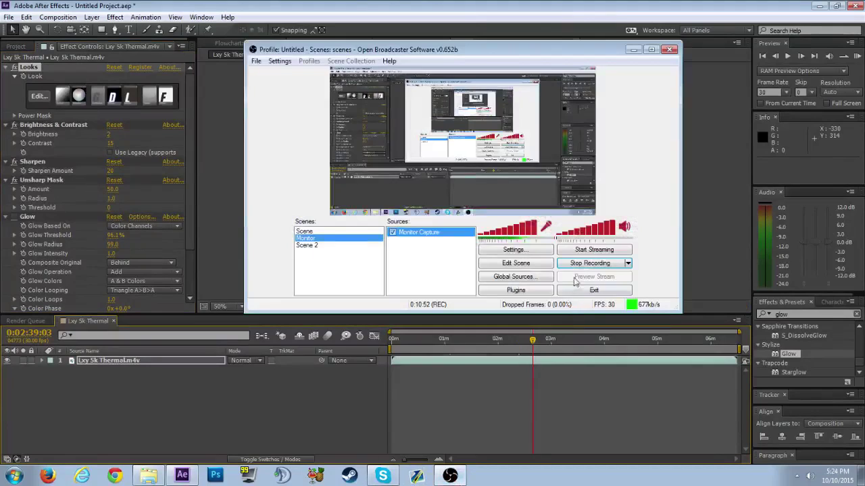